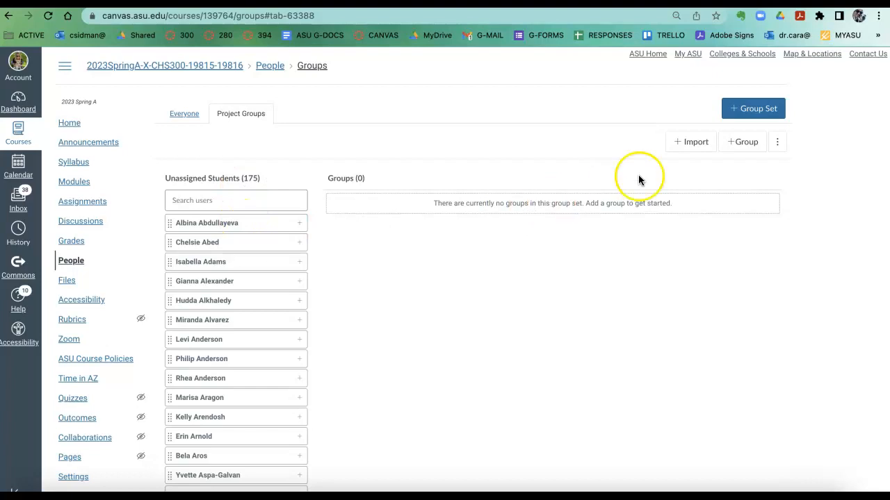
Start importing groups, download the course roster CSV and open the downloaded Project Groups.csv in Excel.
{"action": "left_click", "coordinate": [699, 144]}
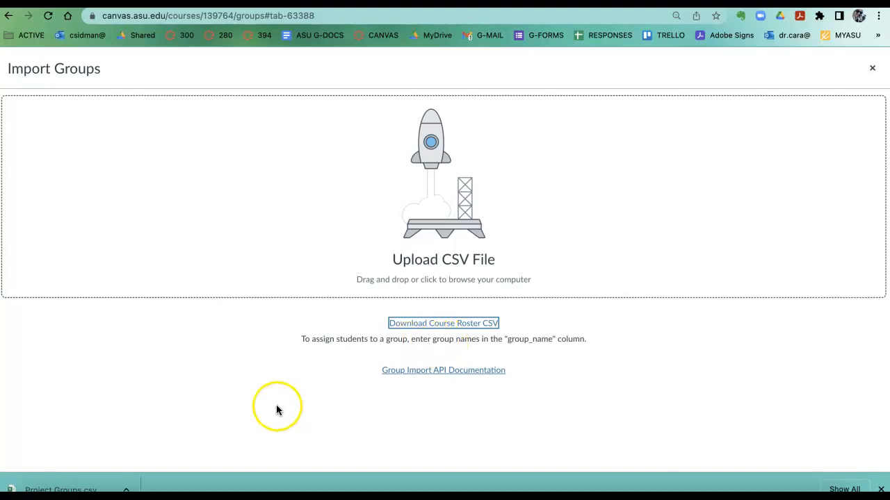
{"action": "left_click", "coordinate": [85, 486]}
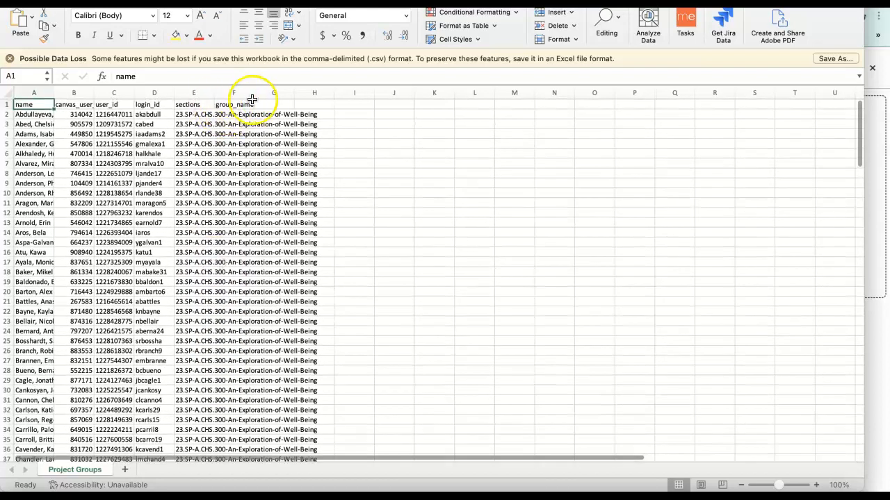
Widen the group_name column F to fit the longer text shown in it and select cell F2.
{"action": "left_click", "coordinate": [243, 94]}
{"action": "left_click_drag", "start_coordinate": [253, 93], "coordinate": [358, 93]}
{"action": "left_click", "coordinate": [291, 116]}
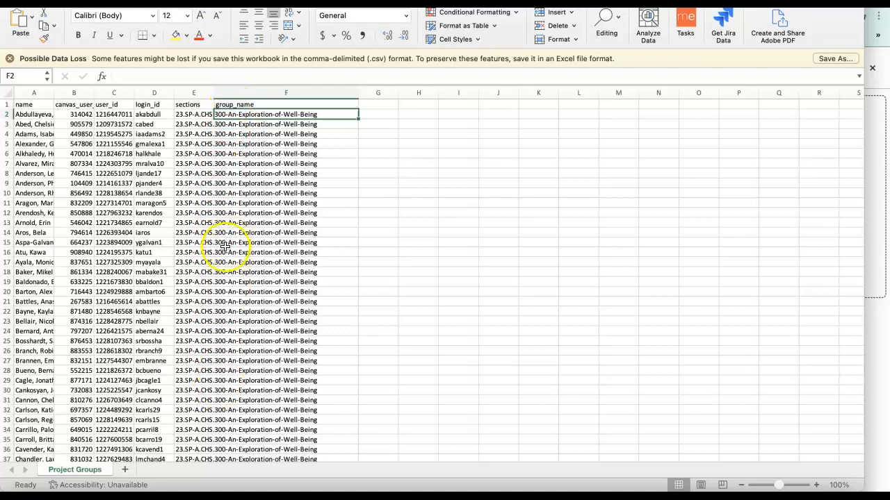
{"action": "left_click", "coordinate": [230, 132]}
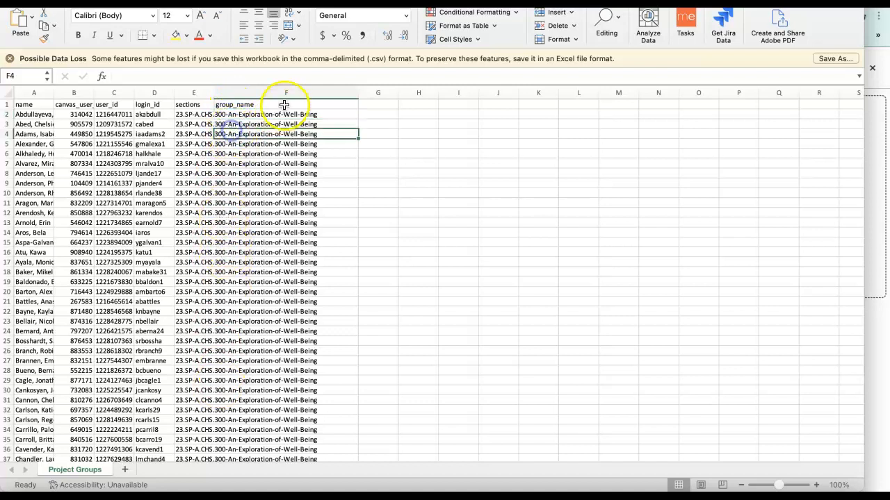
{"action": "left_click", "coordinate": [237, 115]}
Look through the student rows and columns of the roster down the Project Groups sheet.
{"action": "scroll", "coordinate": [233, 312], "scroll_direction": "down", "scroll_amount": 1}
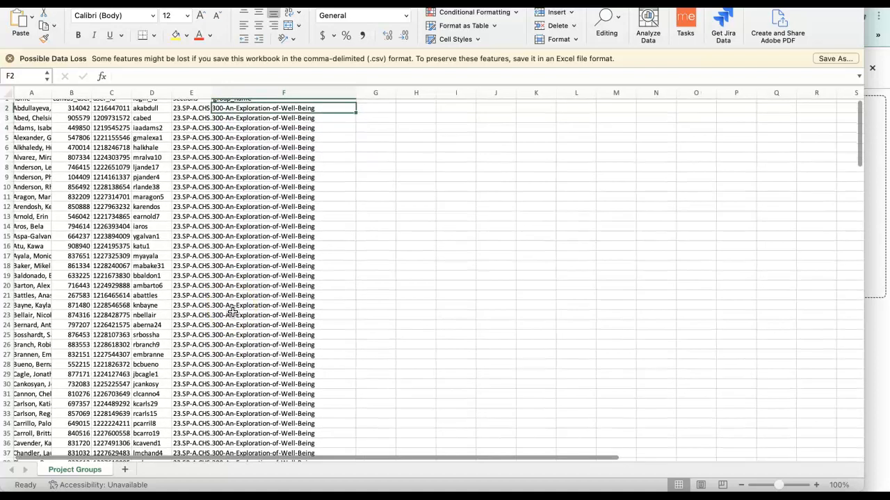
{"action": "scroll", "coordinate": [258, 238], "scroll_direction": "up", "scroll_amount": 1}
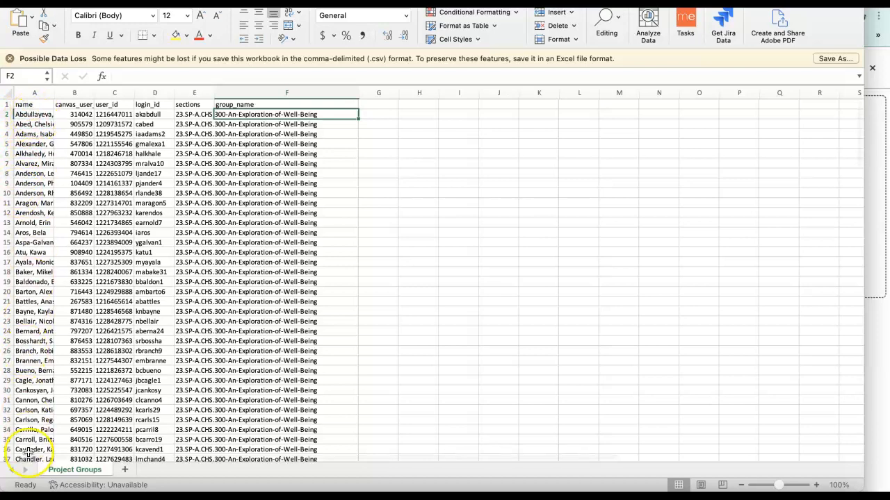
{"action": "scroll", "coordinate": [29, 453], "scroll_direction": "down", "scroll_amount": 2}
{"action": "scroll", "coordinate": [28, 454], "scroll_direction": "up", "scroll_amount": 2}
{"action": "scroll", "coordinate": [27, 454], "scroll_direction": "down", "scroll_amount": 15}
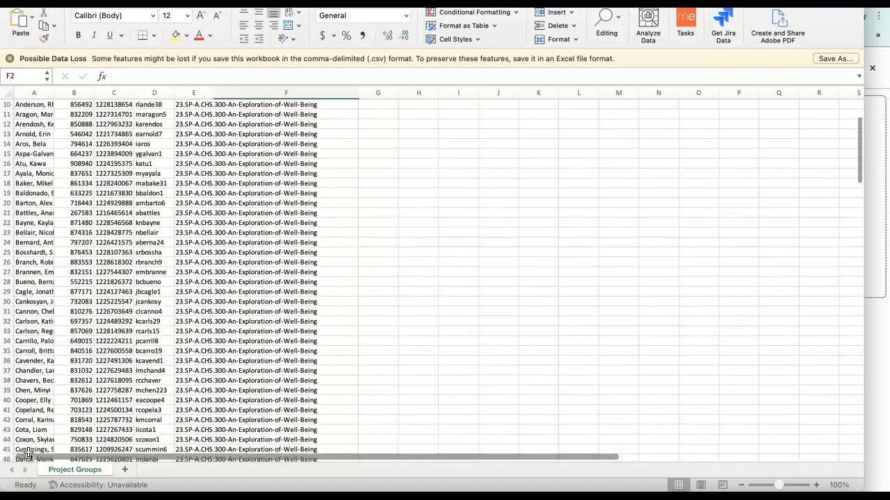
{"action": "scroll", "coordinate": [28, 454], "scroll_direction": "down", "scroll_amount": 20}
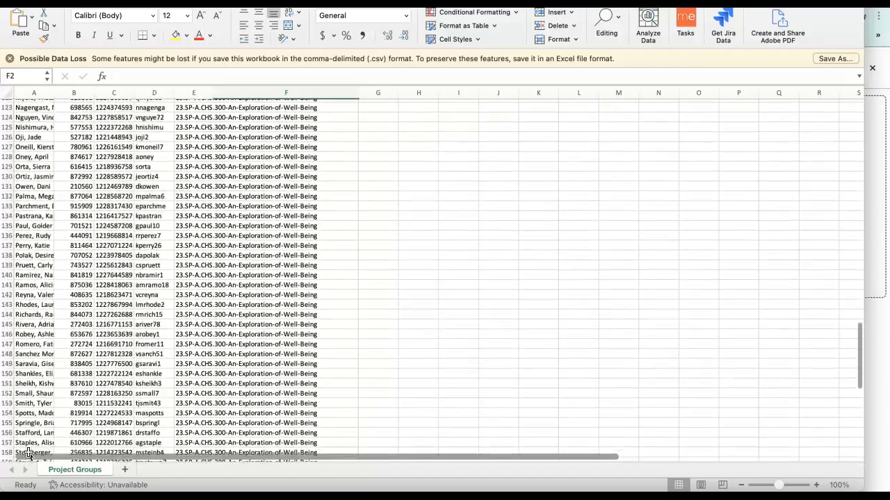
{"action": "scroll", "coordinate": [28, 454], "scroll_direction": "up", "scroll_amount": 20}
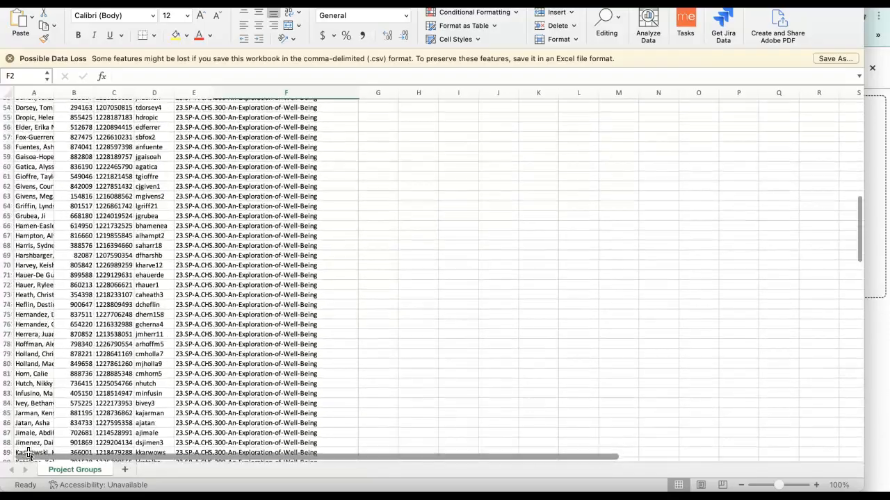
{"action": "scroll", "coordinate": [243, 281], "scroll_direction": "right", "scroll_amount": 1}
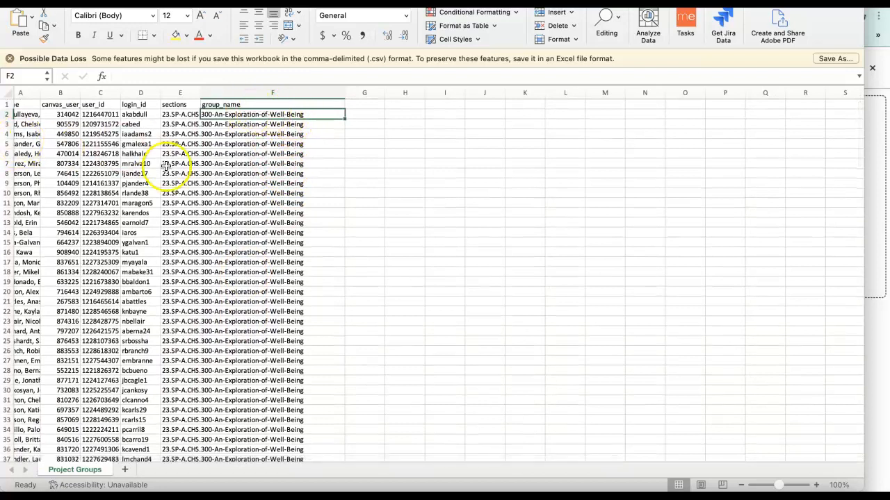
{"action": "scroll", "coordinate": [166, 164], "scroll_direction": "left", "scroll_amount": 1}
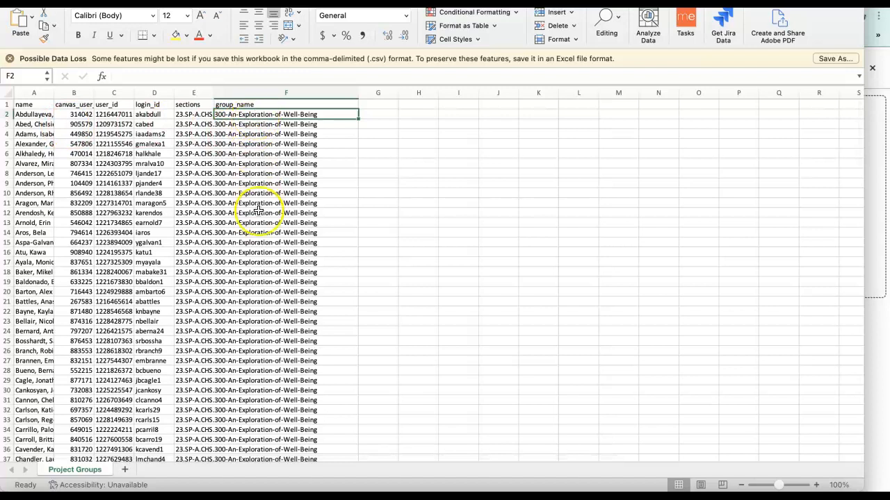
Try to clear the contents of the group_name cells F2 to F176.
{"action": "left_click_drag", "start_coordinate": [295, 245], "coordinate": [314, 399]}
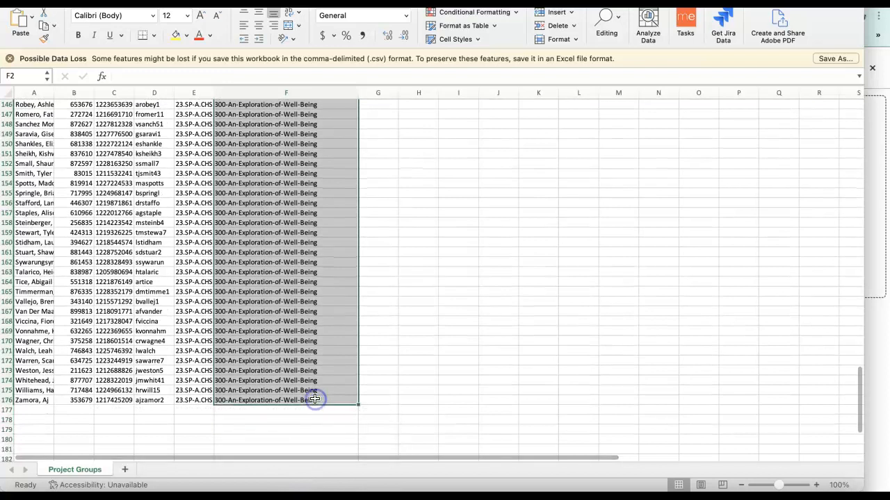
{"action": "scroll", "coordinate": [315, 399], "scroll_direction": "up", "scroll_amount": 20}
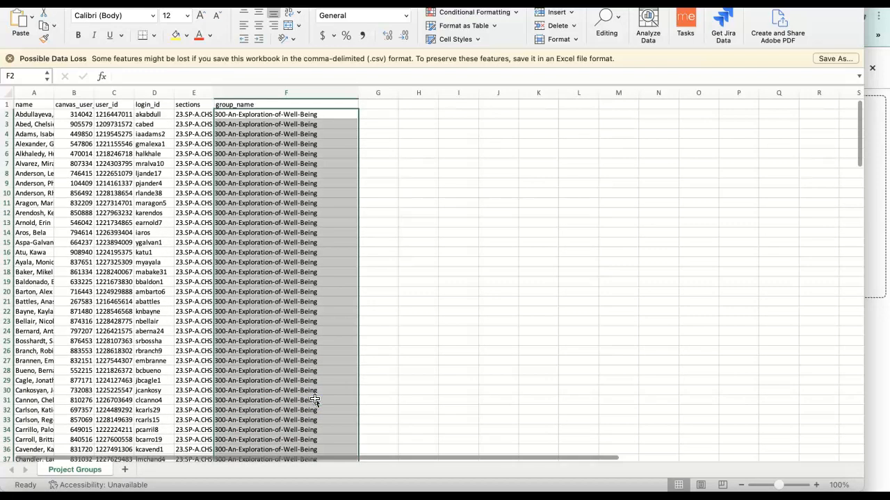
{"action": "right_click", "coordinate": [306, 350]}
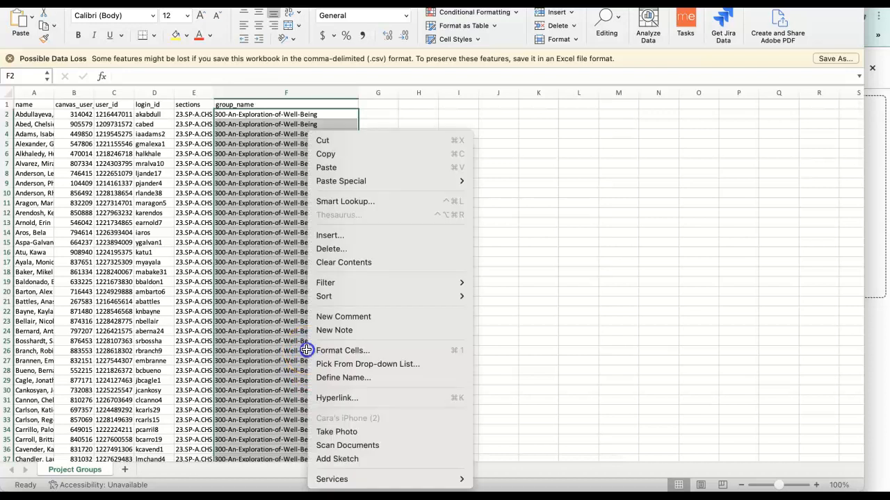
{"action": "left_click", "coordinate": [342, 262]}
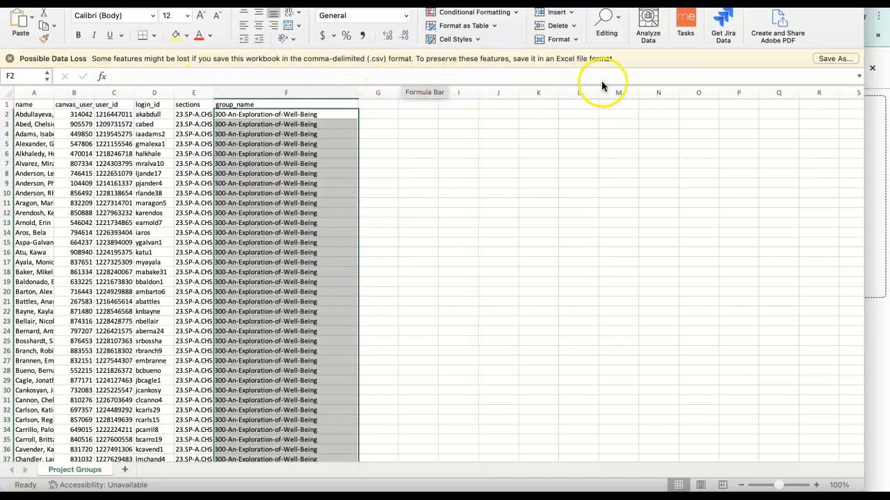
Save a copy of the roster to the Desktop as 300-Groups in Excel Workbook (.xlsx) format.
{"action": "left_click", "coordinate": [837, 59]}
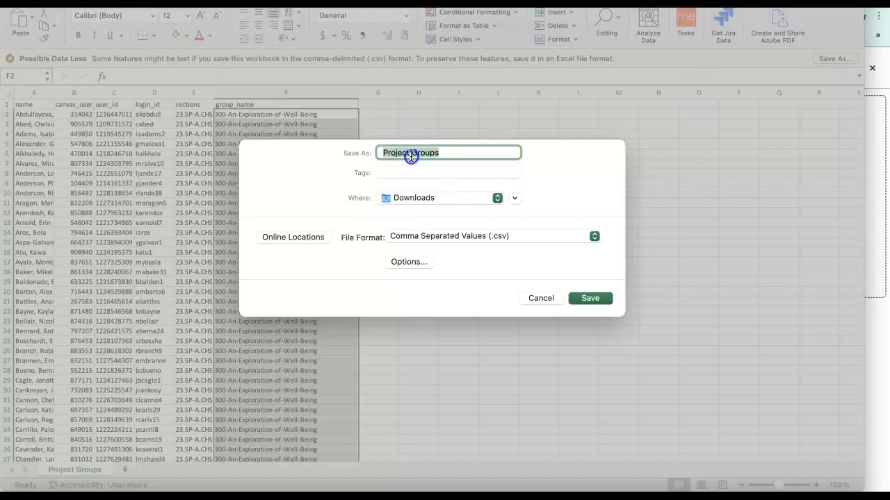
{"action": "left_click", "coordinate": [410, 154]}
{"action": "left_click", "coordinate": [387, 197]}
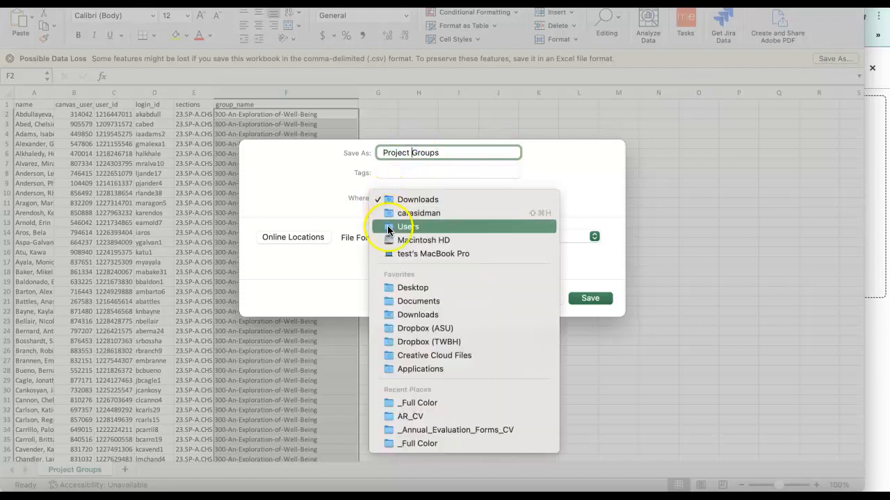
{"action": "left_click", "coordinate": [395, 288]}
{"action": "left_click", "coordinate": [458, 238]}
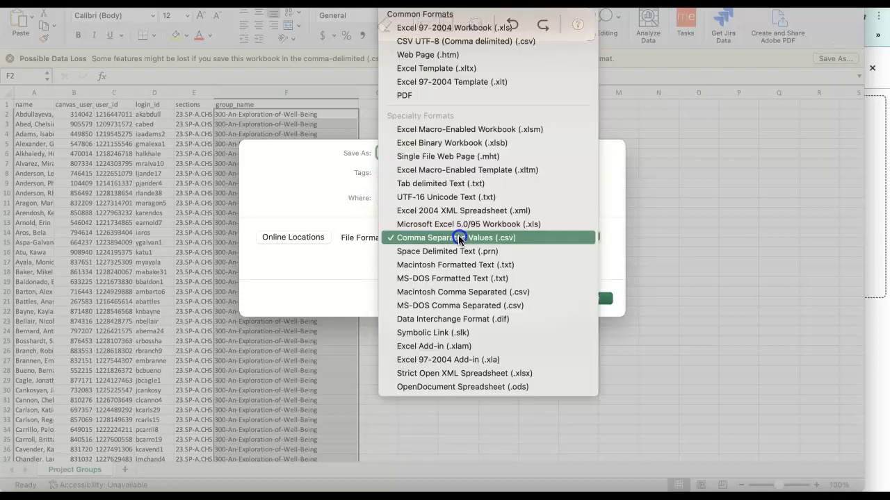
{"action": "left_click", "coordinate": [417, 21]}
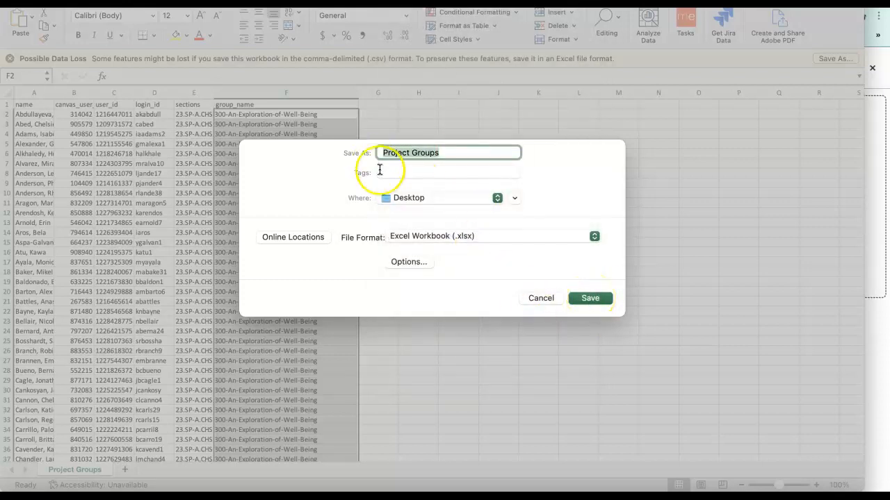
{"action": "left_click", "coordinate": [410, 152]}
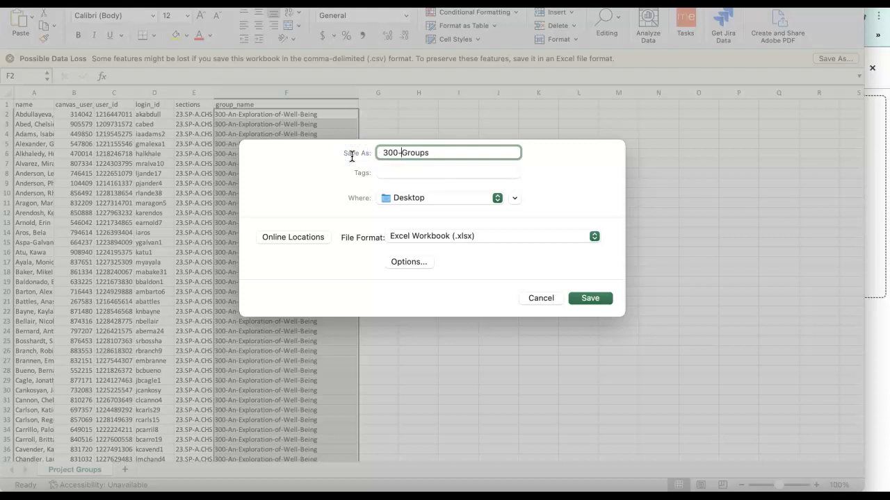
{"action": "left_click", "coordinate": [590, 298]}
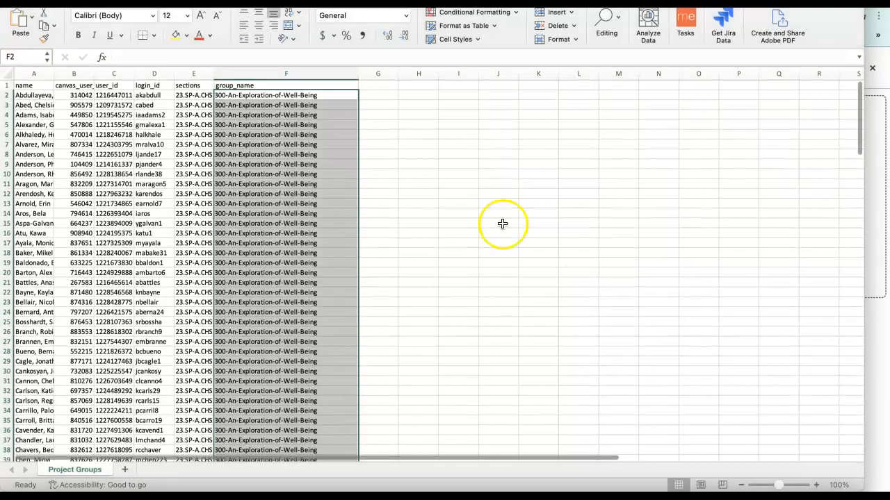
Try to remove the text in the selected group_name cells by clearing and cutting them, and reselect only F2.
{"action": "right_click", "coordinate": [295, 98]}
{"action": "left_click", "coordinate": [322, 229]}
{"action": "right_click", "coordinate": [330, 98]}
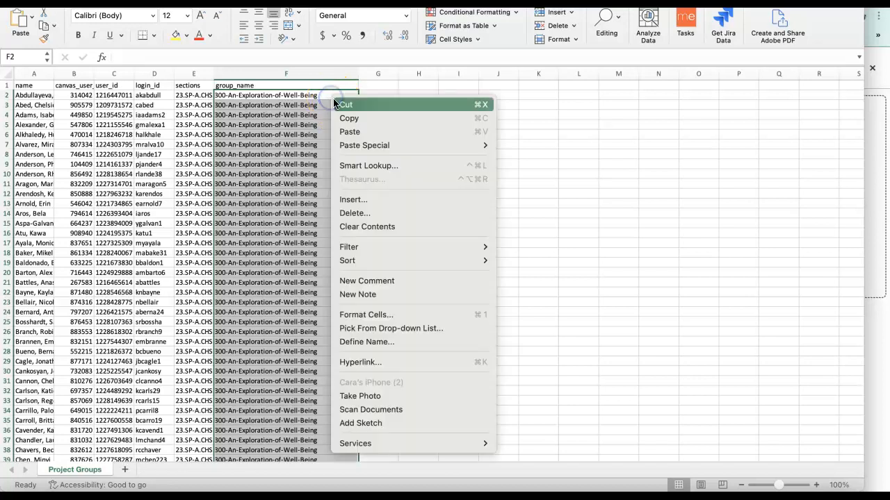
{"action": "left_click", "coordinate": [343, 105]}
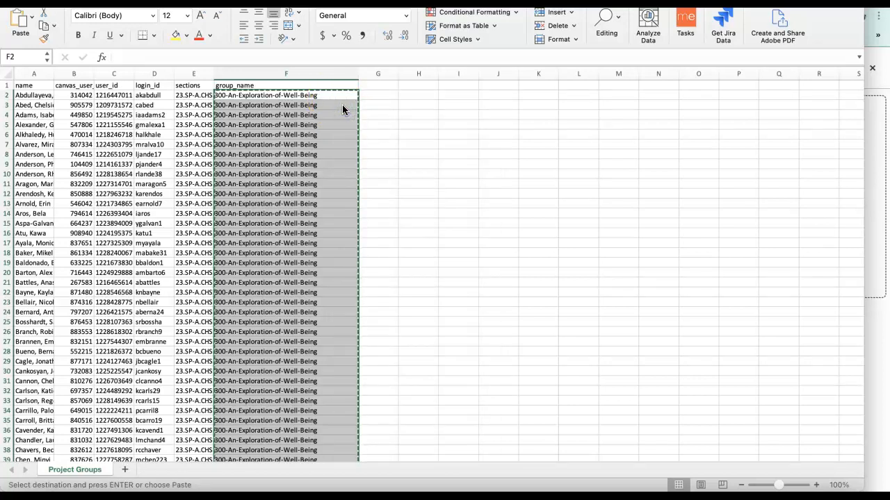
{"action": "right_click", "coordinate": [340, 103]}
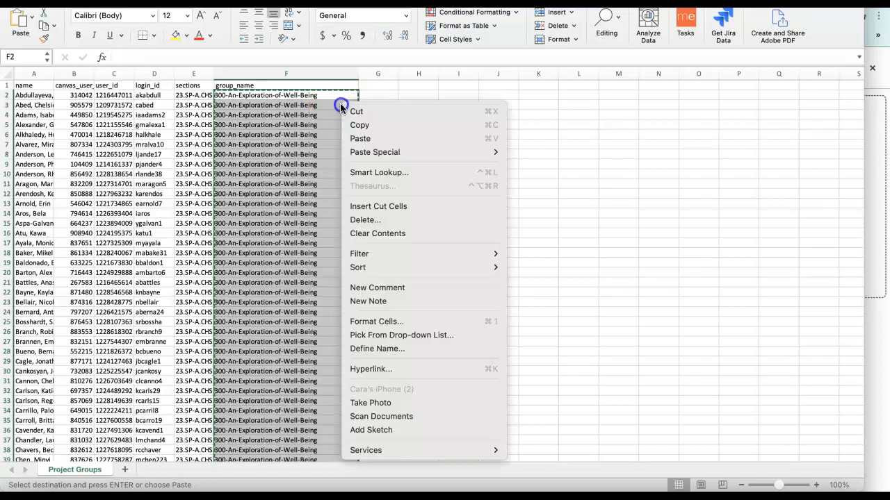
{"action": "left_click", "coordinate": [354, 234]}
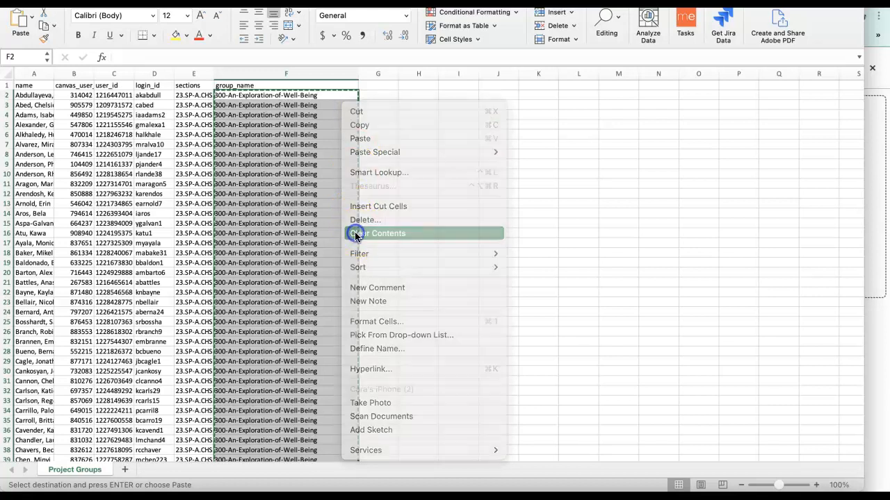
{"action": "right_click", "coordinate": [344, 228]}
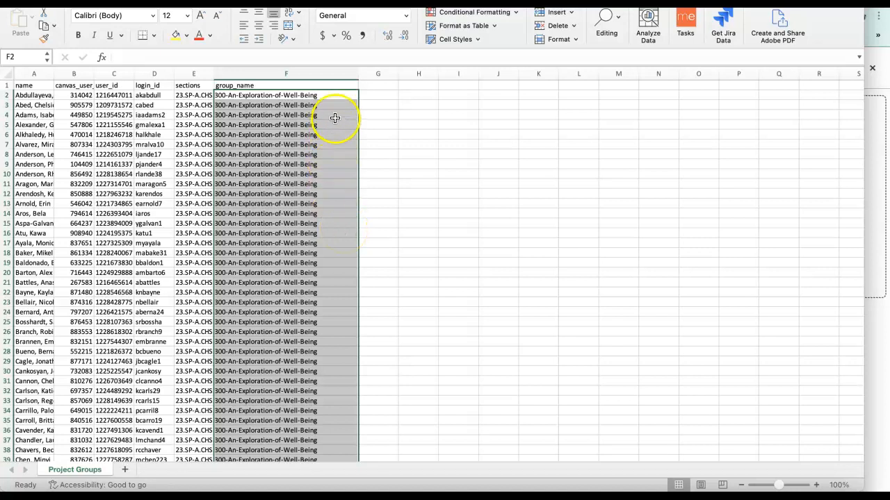
{"action": "left_click", "coordinate": [326, 96]}
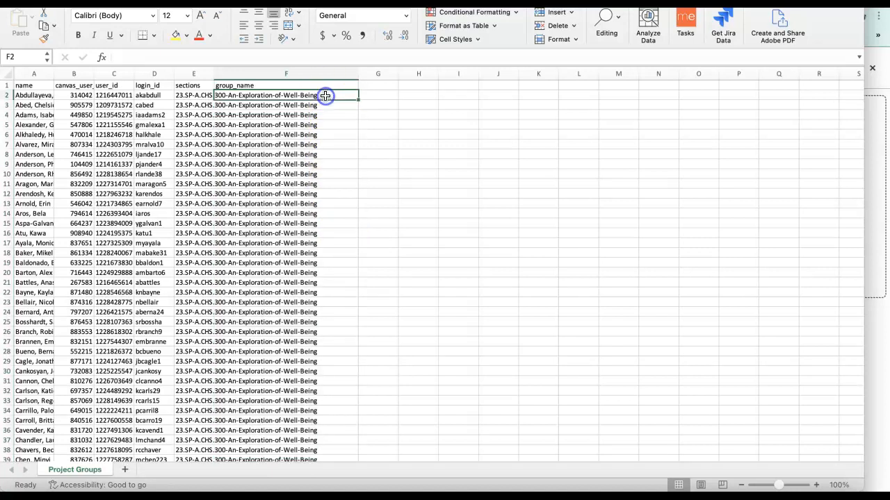
{"action": "right_click", "coordinate": [334, 332]}
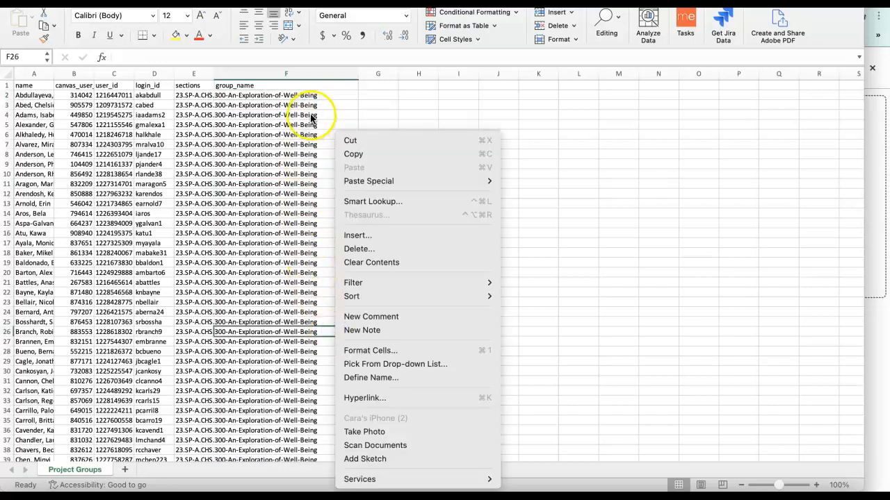
{"action": "left_click", "coordinate": [295, 97]}
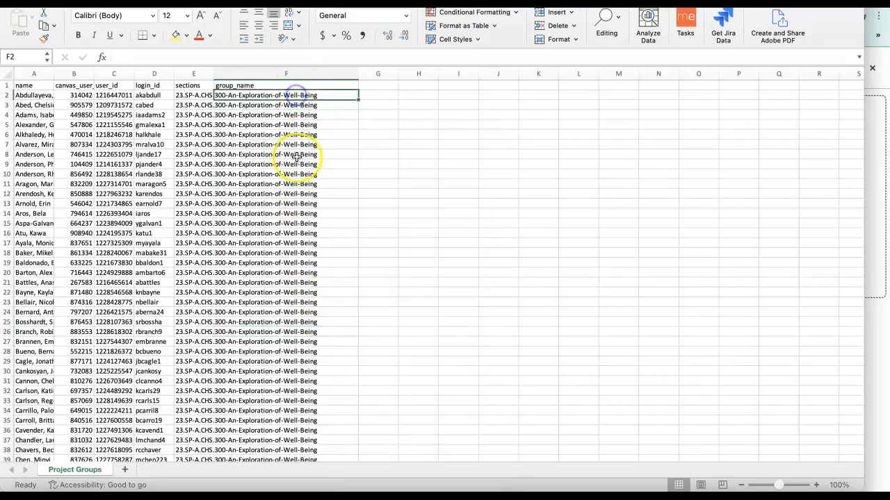
{"action": "left_click", "coordinate": [284, 353]}
{"action": "right_click", "coordinate": [284, 353]}
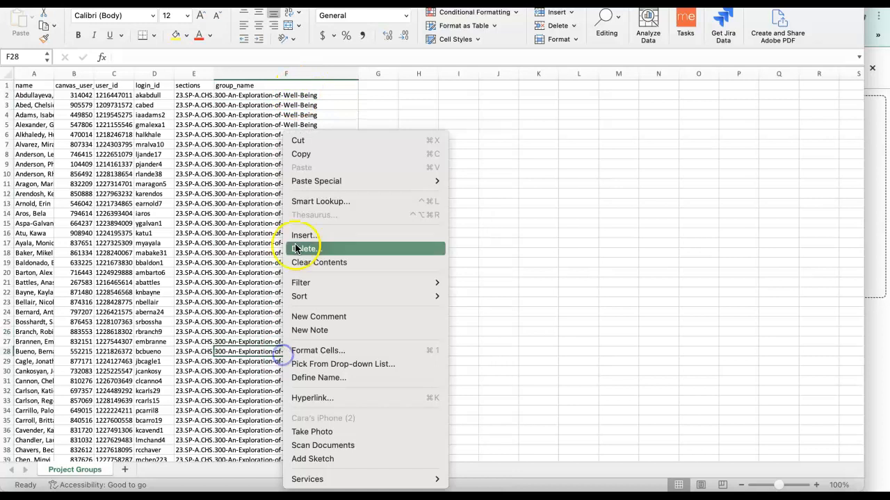
{"action": "left_click", "coordinate": [292, 98]}
{"action": "left_click_drag", "start_coordinate": [292, 93], "coordinate": [271, 338]}
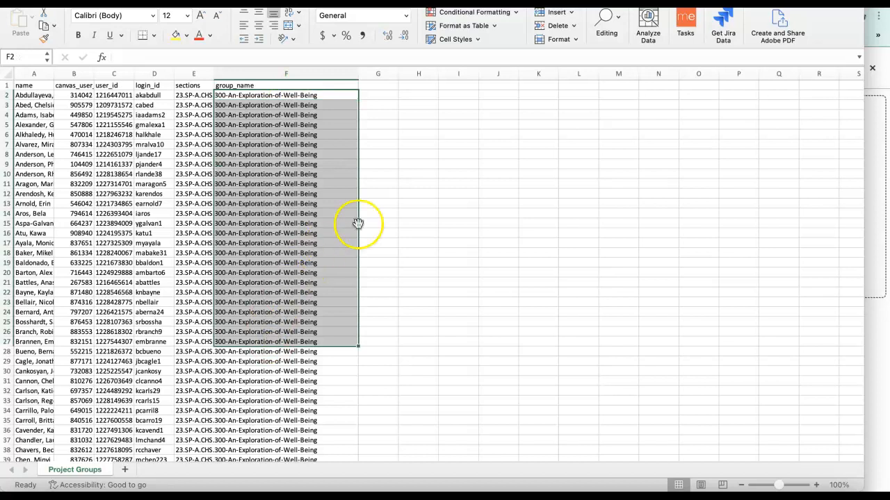
{"action": "left_click", "coordinate": [303, 105]}
Try to clear the contents of only the first group_name cell, F2.
{"action": "left_click", "coordinate": [301, 94]}
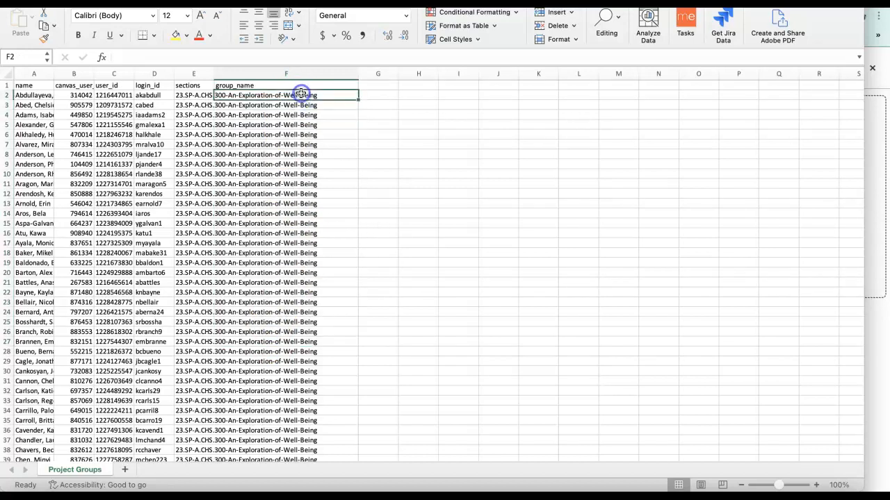
{"action": "right_click", "coordinate": [301, 95]}
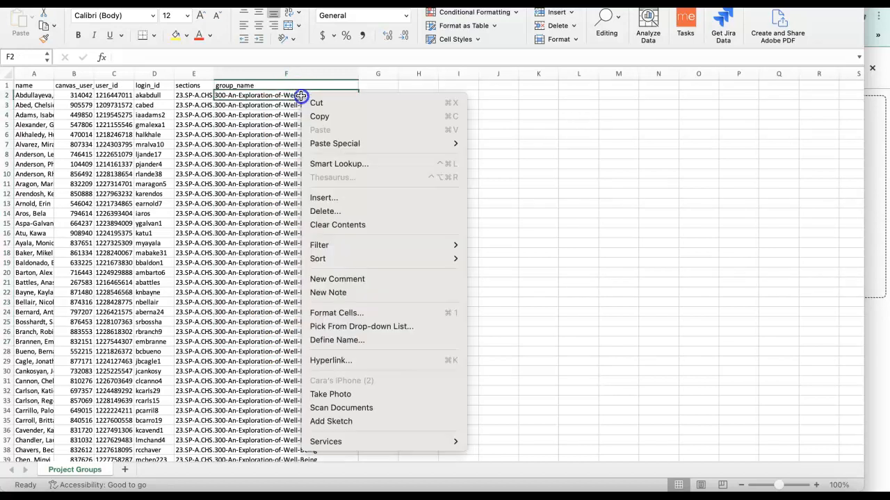
{"action": "left_click", "coordinate": [330, 222]}
{"action": "left_click", "coordinate": [328, 106]}
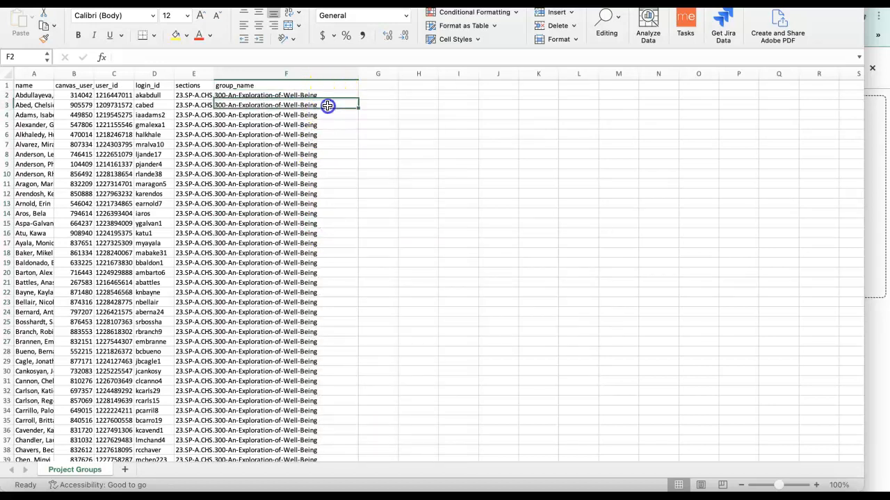
{"action": "left_click", "coordinate": [328, 97]}
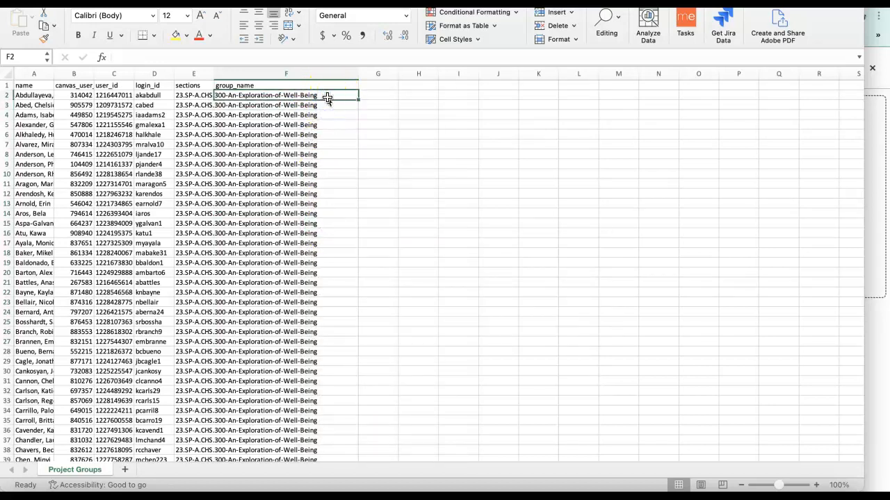
{"action": "double_click", "coordinate": [327, 95]}
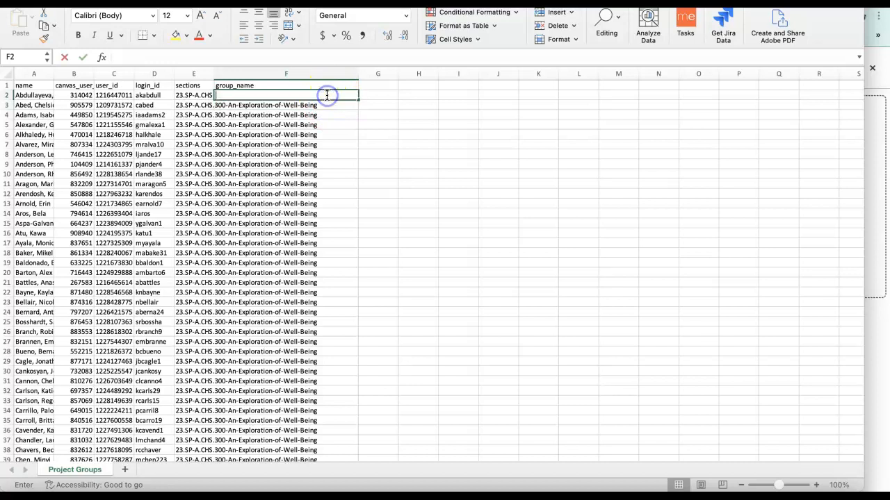
{"action": "left_click", "coordinate": [321, 105]}
Fill the contents of group_name cell F2 down through F26.
{"action": "left_click", "coordinate": [312, 95]}
{"action": "left_click", "coordinate": [358, 99]}
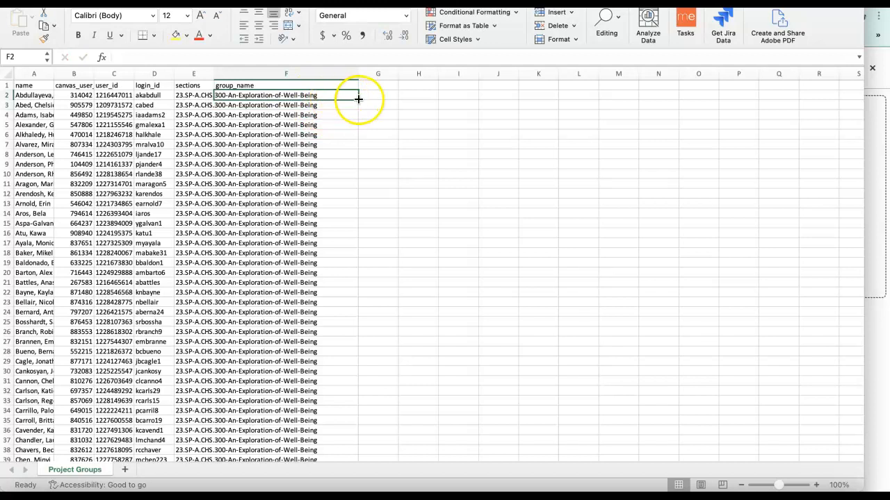
{"action": "left_click_drag", "start_coordinate": [358, 100], "coordinate": [307, 323]}
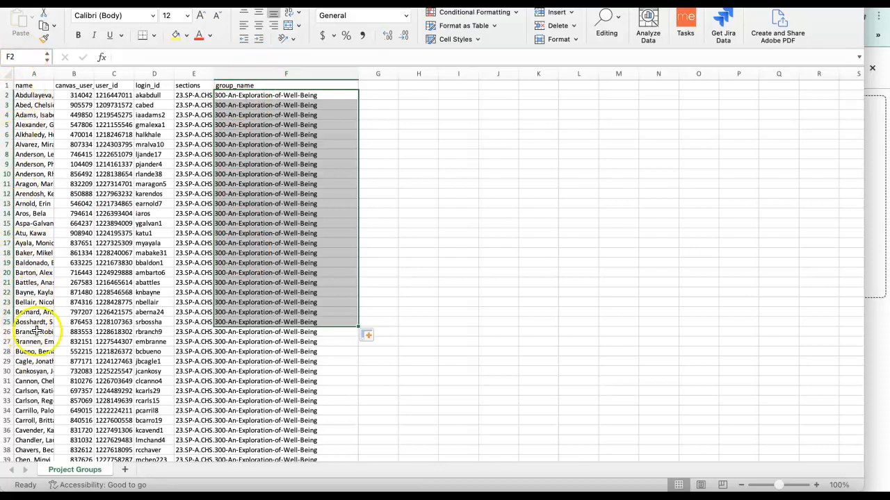
{"action": "left_click_drag", "start_coordinate": [360, 326], "coordinate": [358, 337]}
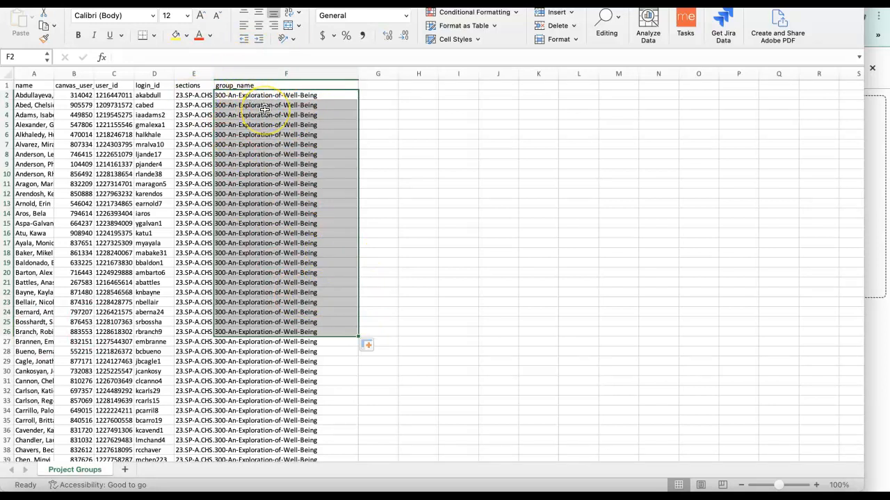
Enter 1 as the group_name in F2 and fill it down through F26.
{"action": "type", "text": "1"}
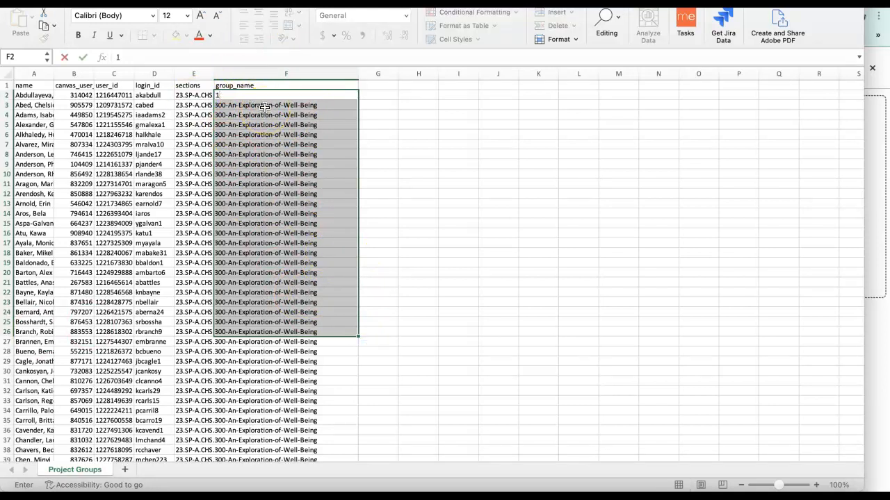
{"action": "left_click", "coordinate": [323, 115]}
{"action": "left_click", "coordinate": [319, 96]}
{"action": "mouse_move", "coordinate": [357, 102]}
{"action": "left_mouse_down"}
{"action": "mouse_move", "coordinate": [360, 238]}
{"action": "mouse_move", "coordinate": [347, 340]}
{"action": "mouse_move", "coordinate": [345, 333]}
{"action": "left_mouse_up"}
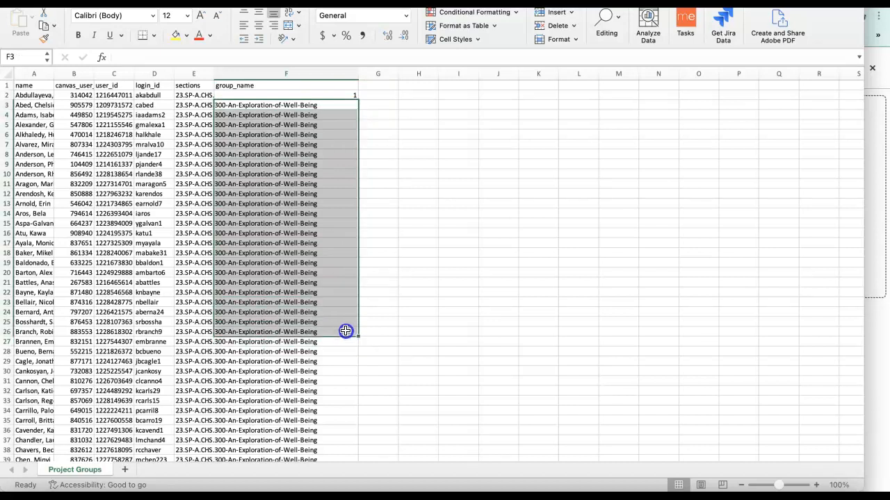
{"action": "left_click", "coordinate": [345, 94]}
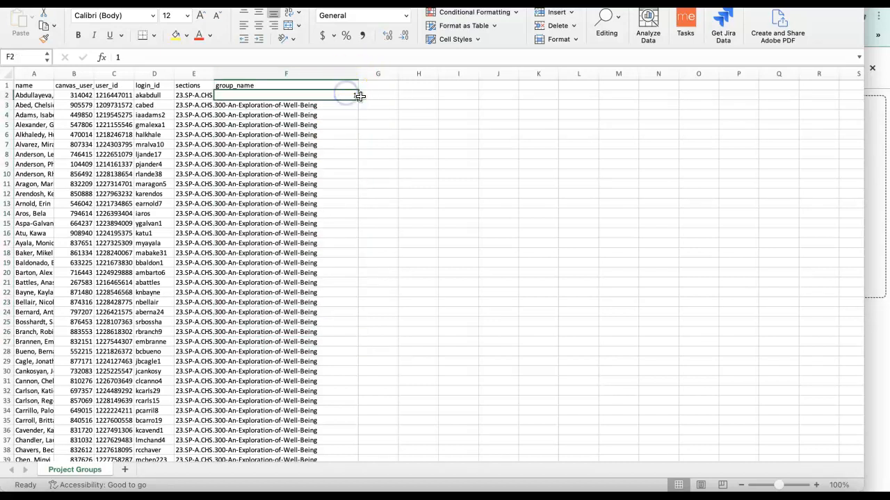
{"action": "left_click_drag", "start_coordinate": [358, 99], "coordinate": [357, 335]}
{"action": "left_click", "coordinate": [408, 232]}
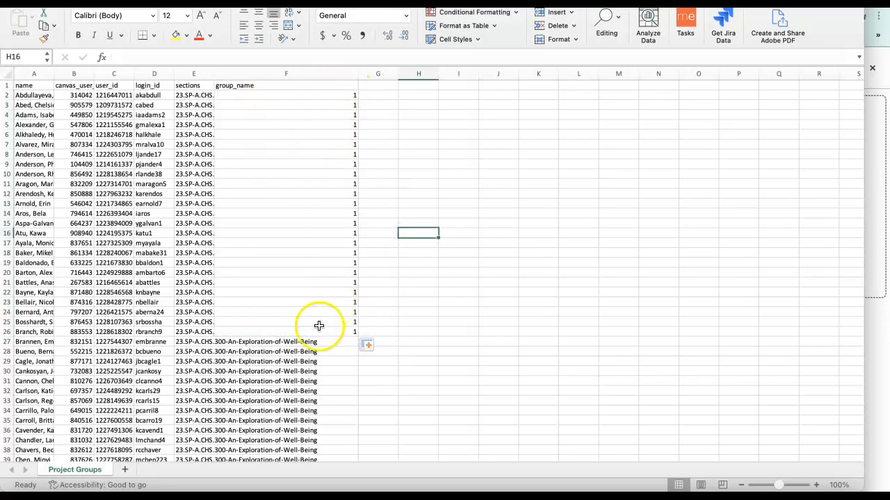
Count down the name column from row 27 to row 51 to mark out the second group's students.
{"action": "scroll", "coordinate": [296, 339], "scroll_direction": "down", "scroll_amount": 5}
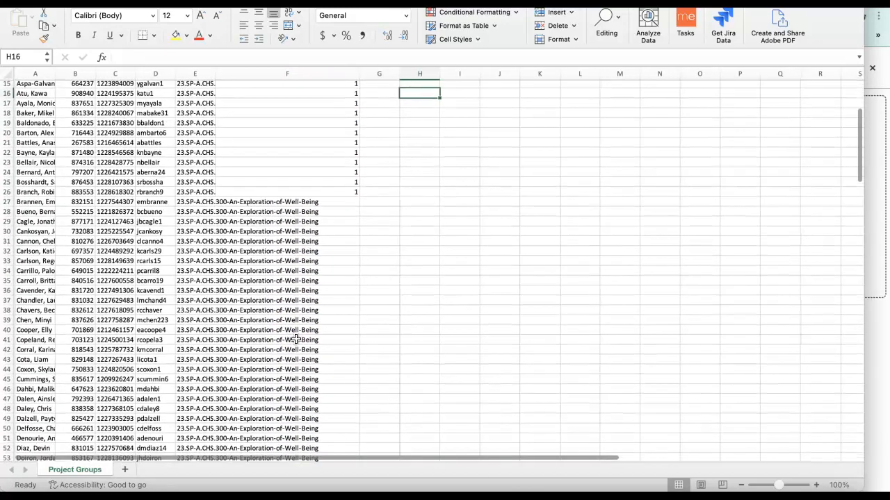
{"action": "left_click", "coordinate": [35, 201]}
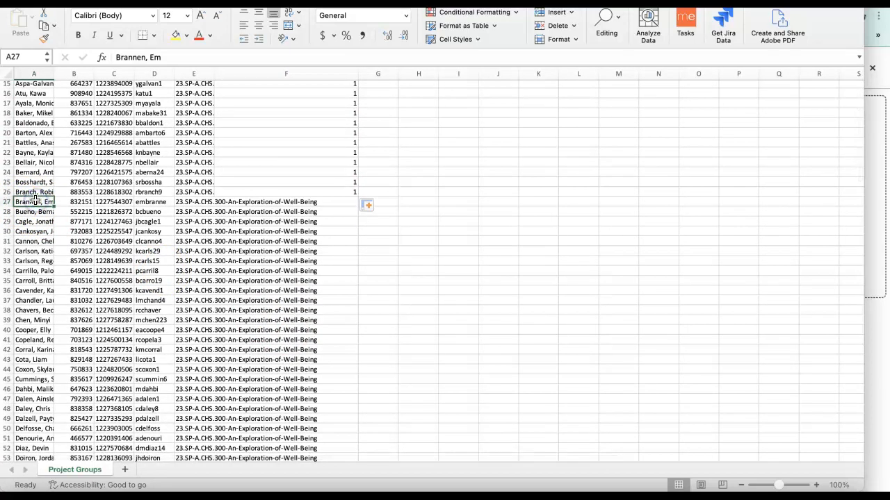
{"action": "left_click", "coordinate": [6, 202]}
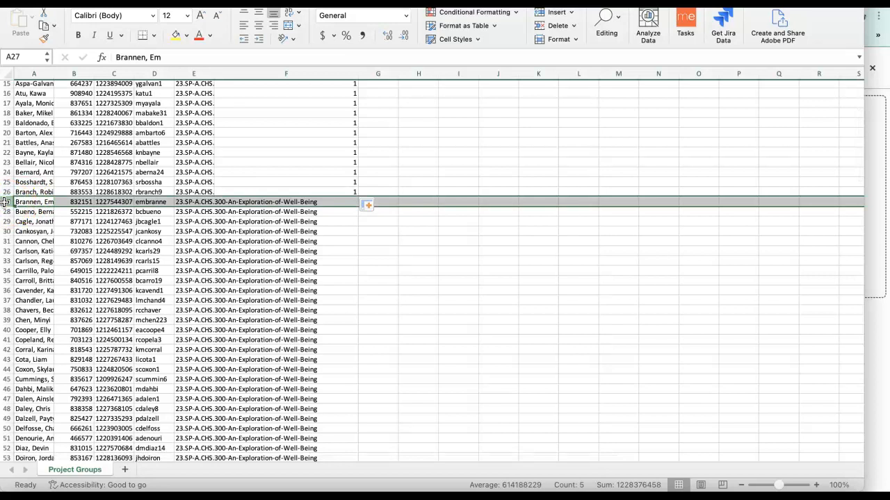
{"action": "key", "text": "ctrl+Down"}
{"action": "left_click", "coordinate": [5, 203]}
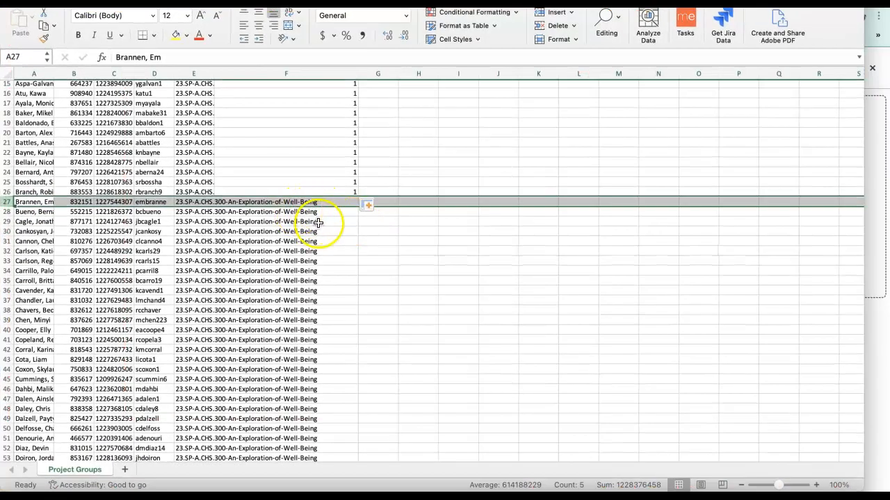
{"action": "key", "text": "Down"}
{"action": "key", "text": "Down"}
{"action": "key", "text": "Down"}
{"action": "key", "text": "Down"}
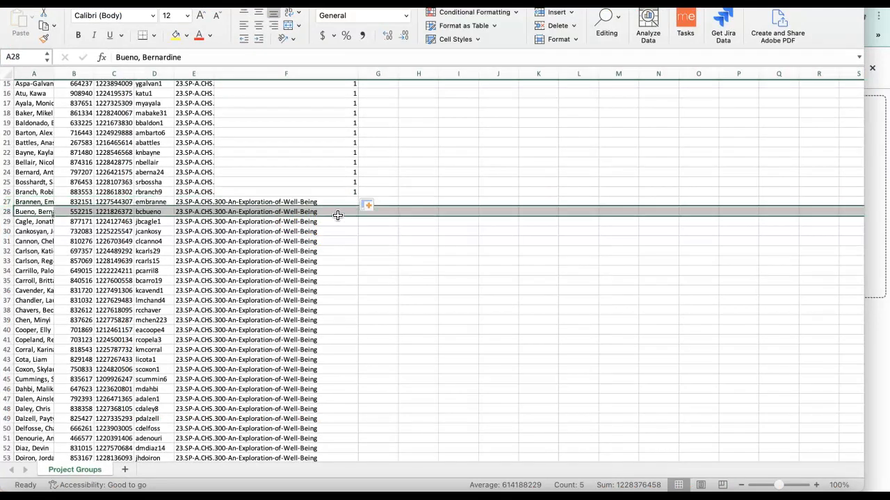
{"action": "key", "text": "Down"}
{"action": "key", "text": "Down"}
{"action": "key", "text": "Down"}
{"action": "key", "text": "Down"}
{"action": "key", "text": "Down"}
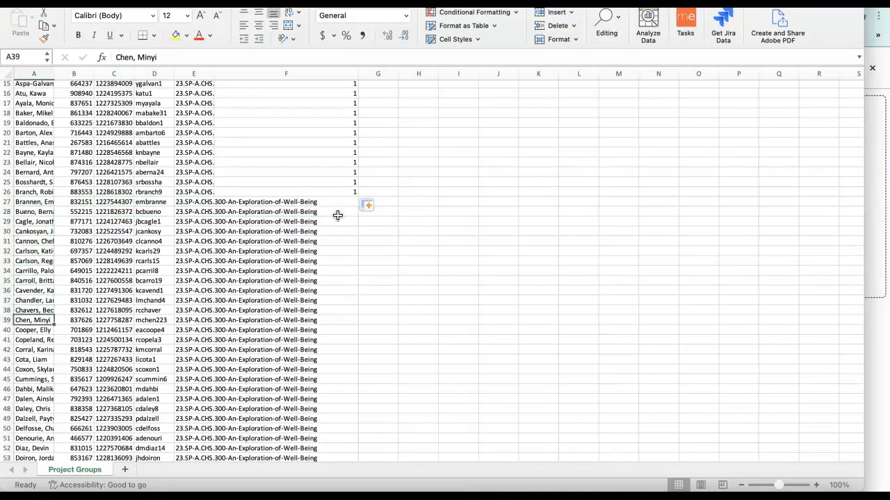
{"action": "key", "text": "Down"}
{"action": "key", "text": "Down"}
{"action": "key", "text": "Down"}
{"action": "key", "text": "Down"}
{"action": "key", "text": "Down"}
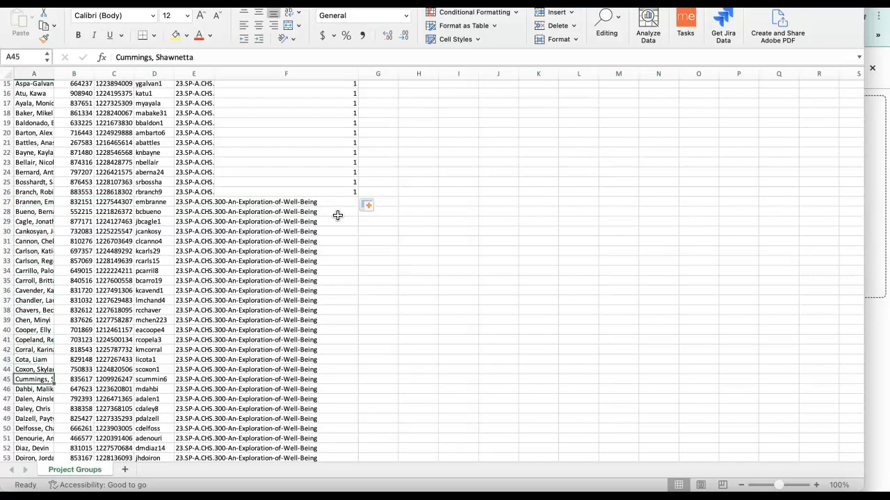
{"action": "key", "text": "Down"}
{"action": "key", "text": "Down"}
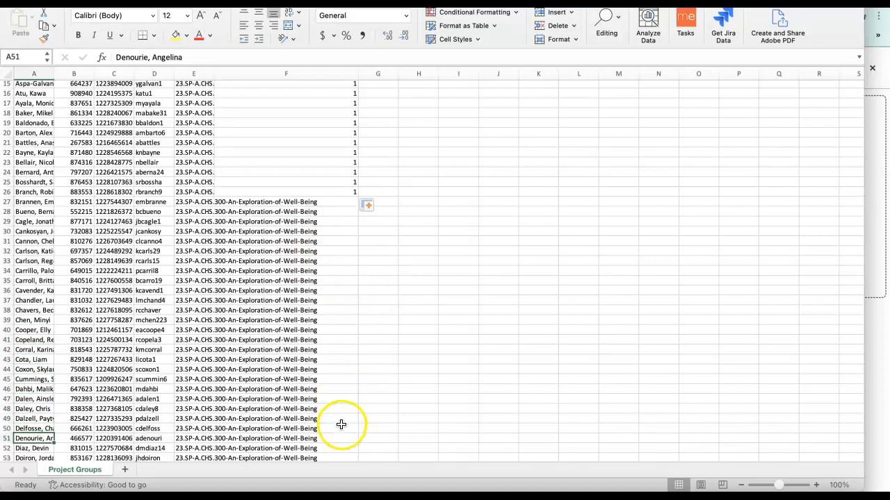
Set group_name to 2 for rows 27 to 51, entering it in the end cells and filling down from F27.
{"action": "left_click_drag", "start_coordinate": [344, 439], "coordinate": [345, 204]}
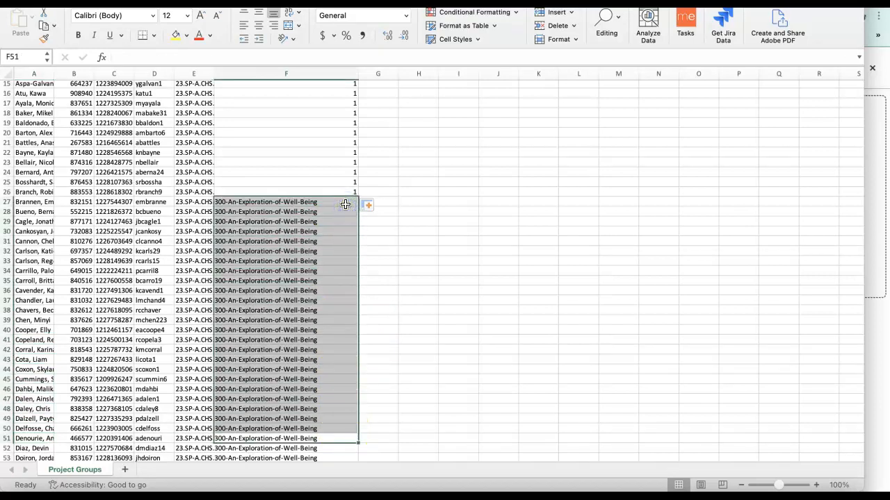
{"action": "type", "text": "2"}
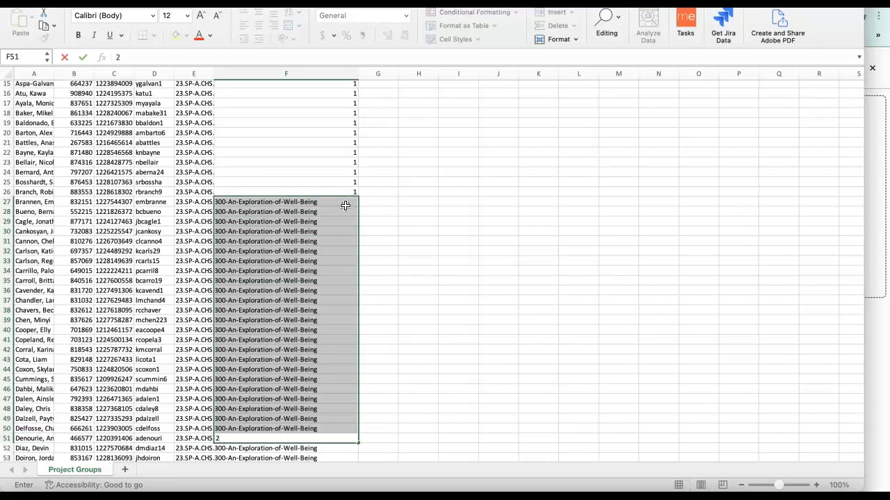
{"action": "left_click", "coordinate": [322, 428]}
{"action": "type", "text": "2"}
{"action": "left_click", "coordinate": [338, 417]}
{"action": "left_click", "coordinate": [333, 201]}
{"action": "type", "text": "2"}
{"action": "left_click", "coordinate": [333, 212]}
{"action": "left_click", "coordinate": [342, 201]}
{"action": "left_click_drag", "start_coordinate": [356, 206], "coordinate": [350, 423]}
{"action": "left_click", "coordinate": [418, 316]}
Highlight the group 1 rows, 2 to 26, with a yellow fill.
{"action": "scroll", "coordinate": [418, 317], "scroll_direction": "up", "scroll_amount": 5}
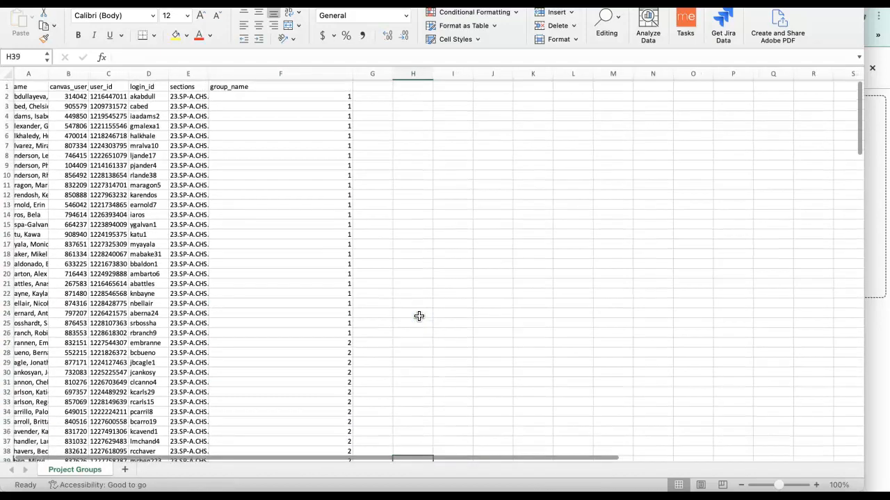
{"action": "scroll", "coordinate": [418, 316], "scroll_direction": "down", "scroll_amount": 5}
{"action": "scroll", "coordinate": [418, 316], "scroll_direction": "up", "scroll_amount": 5}
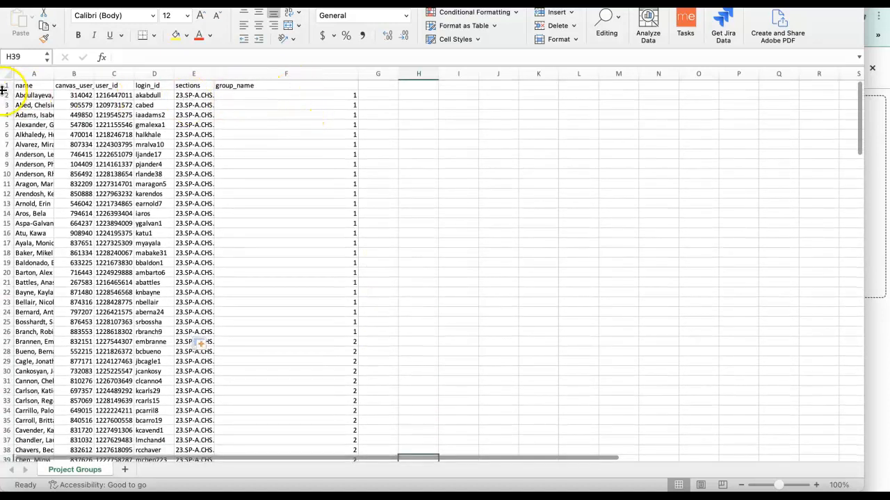
{"action": "left_click", "coordinate": [7, 96]}
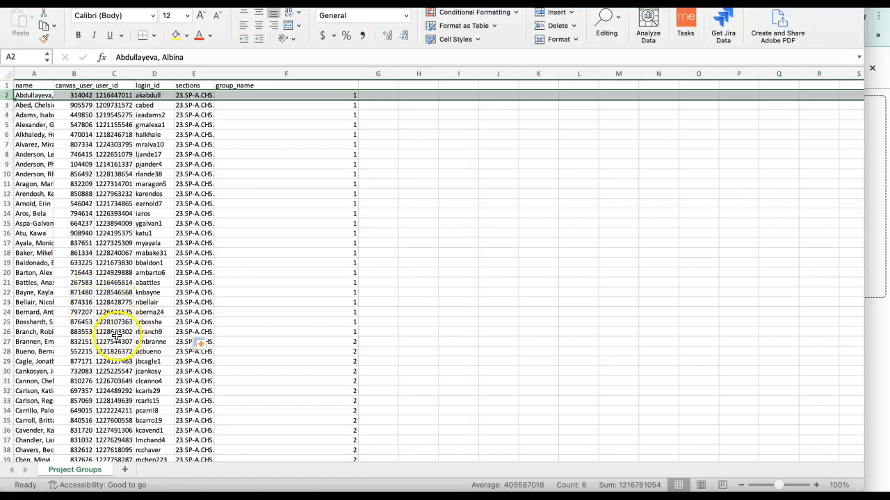
{"action": "left_click", "coordinate": [6, 322], "text": "shift"}
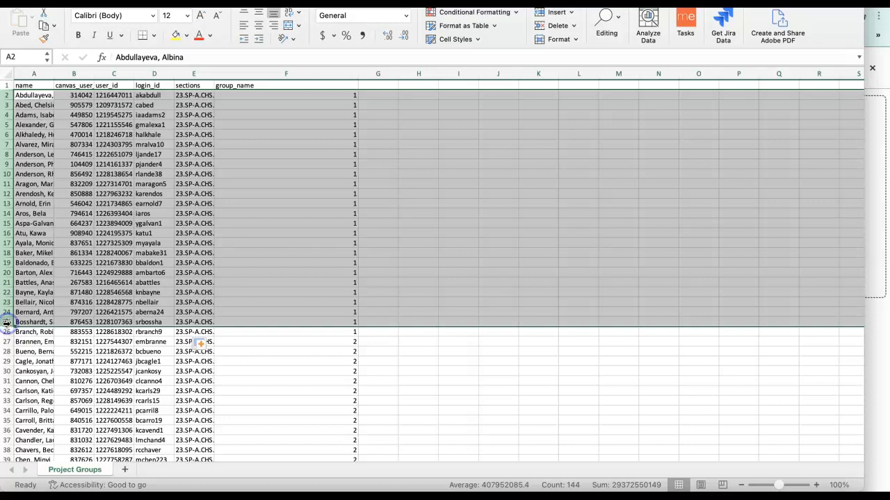
{"action": "left_click", "coordinate": [6, 332], "text": "shift"}
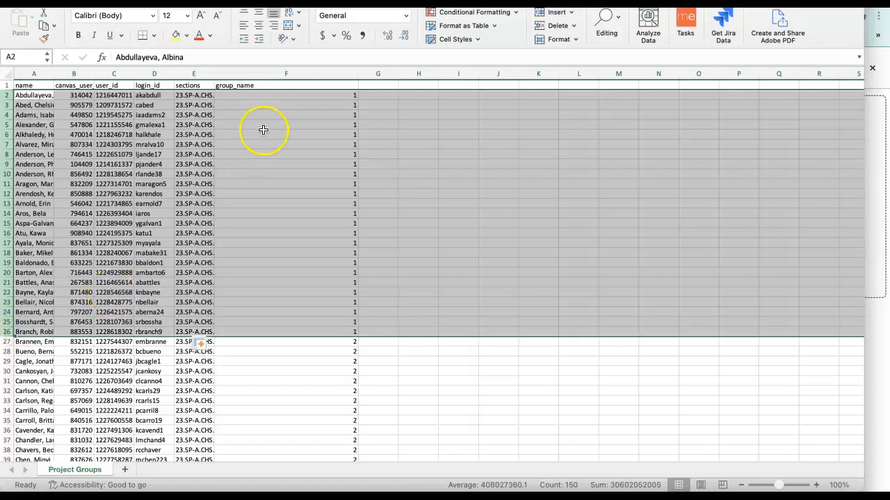
{"action": "left_click", "coordinate": [176, 33]}
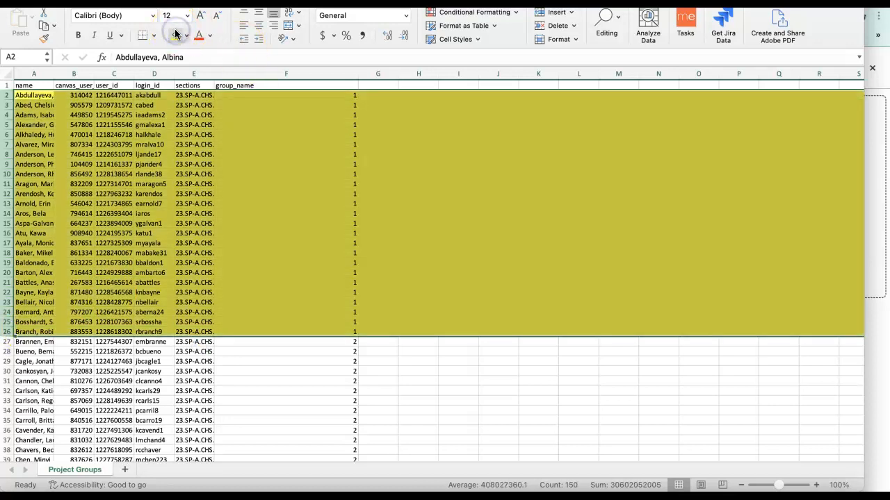
{"action": "left_click", "coordinate": [304, 384]}
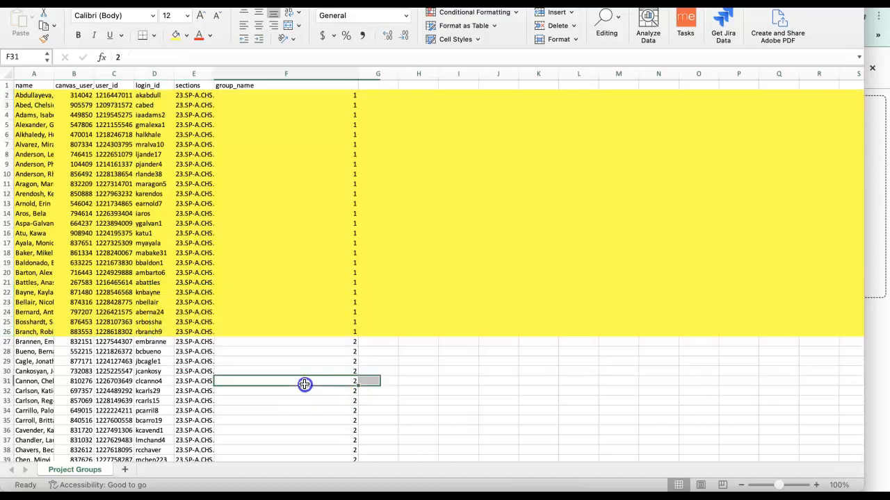
Shade the group 2 rows, 27 to 51, with the lightest gold theme fill color.
{"action": "scroll", "coordinate": [305, 385], "scroll_direction": "down", "scroll_amount": 5}
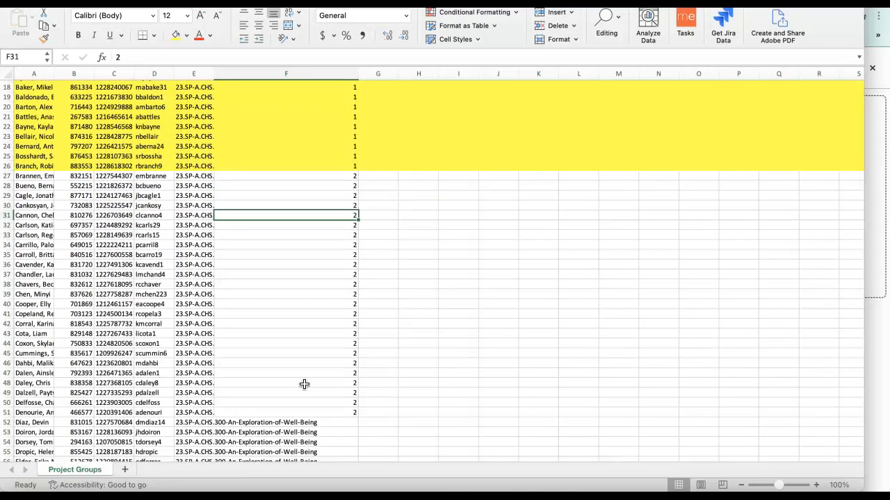
{"action": "left_click", "coordinate": [28, 178], "text": "shift"}
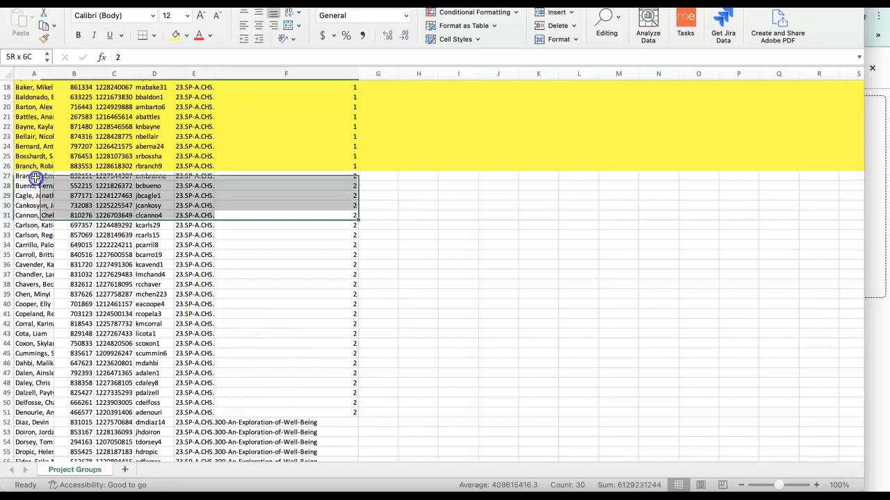
{"action": "left_click", "coordinate": [8, 178]}
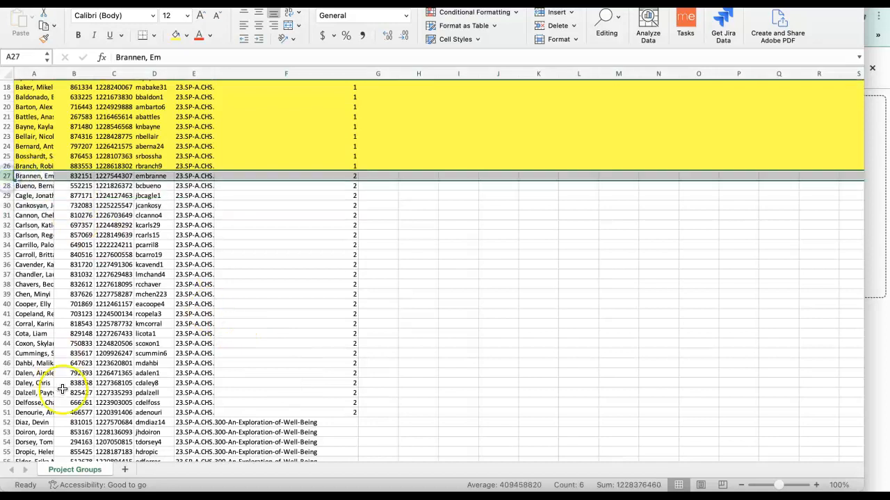
{"action": "left_click", "coordinate": [6, 413], "text": "shift"}
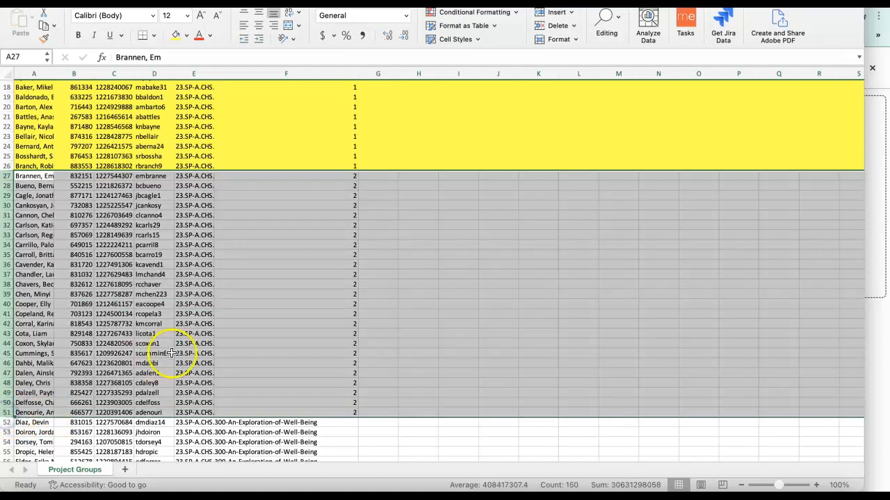
{"action": "left_click", "coordinate": [186, 35]}
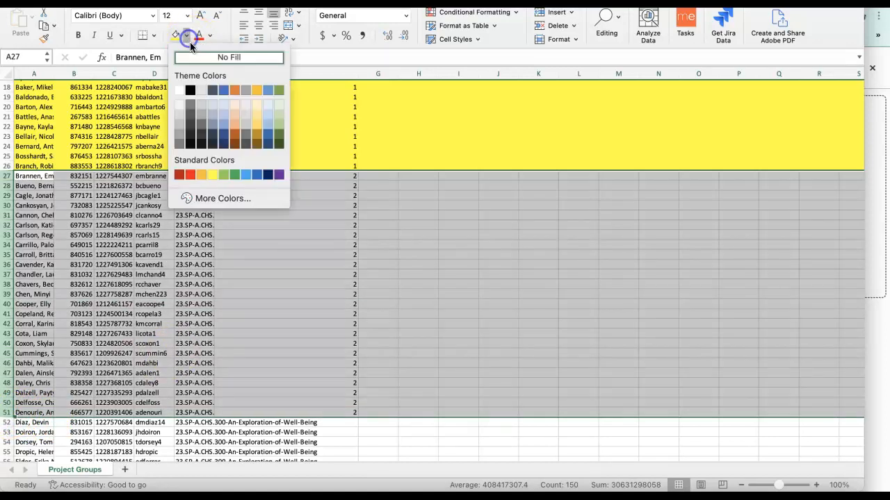
{"action": "left_click", "coordinate": [258, 106]}
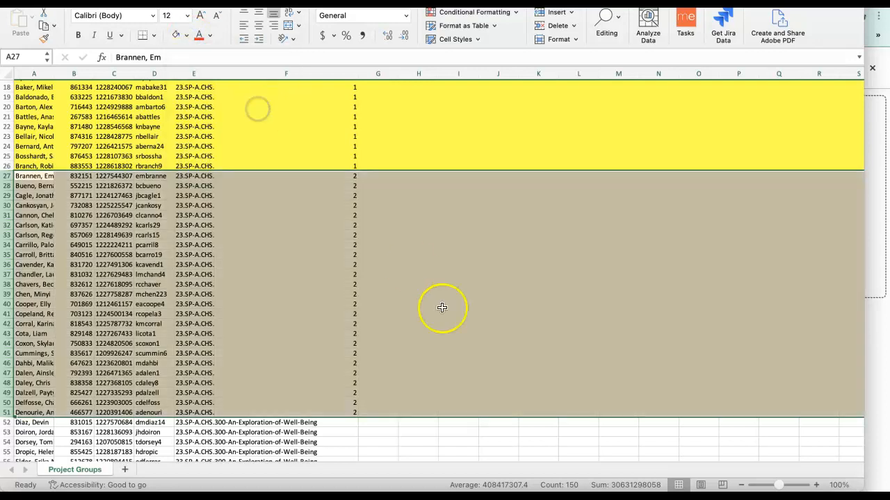
{"action": "left_click", "coordinate": [415, 432]}
Set group_name to 3 for rows 52 to 76, entering it in F52 and F53 and filling down from F52.
{"action": "scroll", "coordinate": [414, 432], "scroll_direction": "down", "scroll_amount": 10}
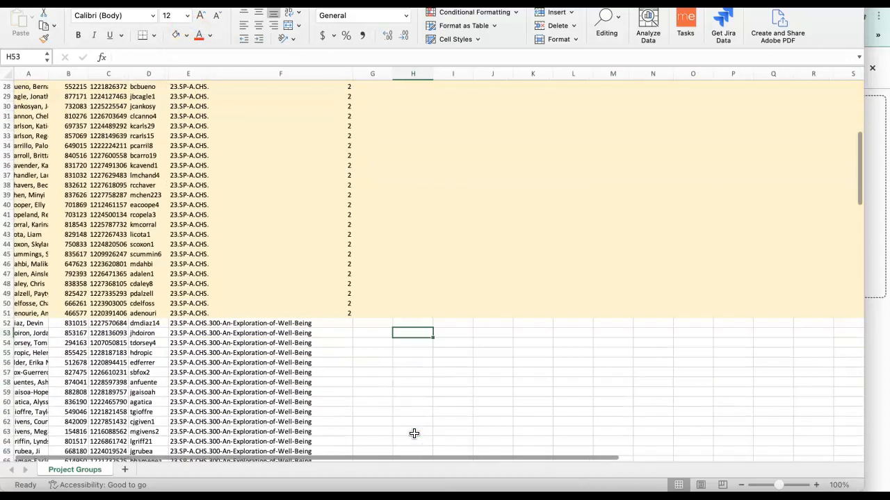
{"action": "scroll", "coordinate": [414, 434], "scroll_direction": "down", "scroll_amount": 1}
{"action": "left_click", "coordinate": [342, 215]}
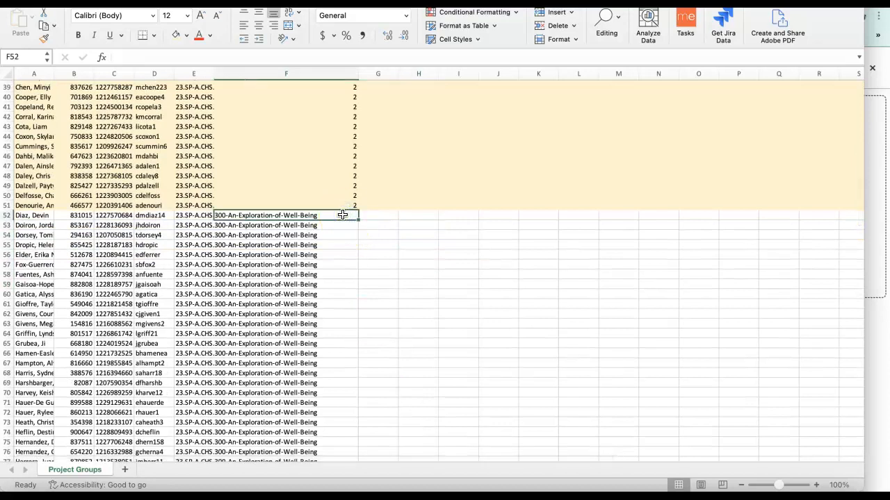
{"action": "type", "text": "3"}
{"action": "left_click", "coordinate": [339, 227]}
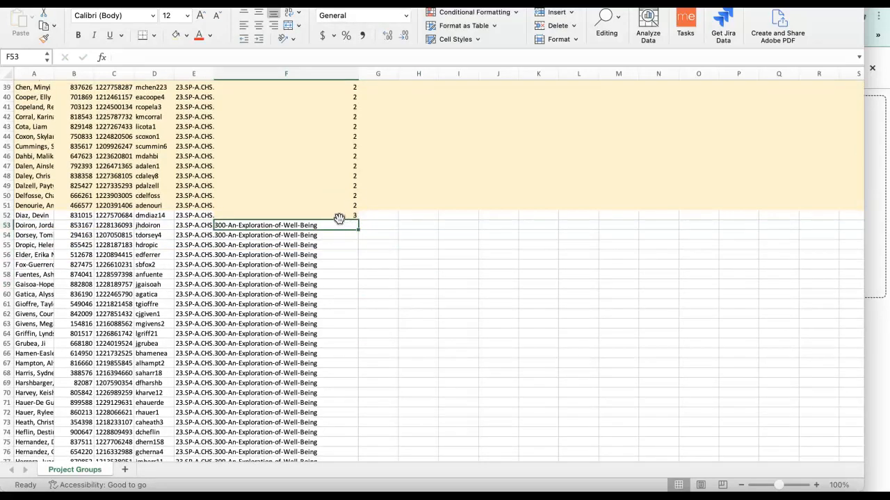
{"action": "type", "text": "3"}
{"action": "left_click", "coordinate": [338, 234]}
{"action": "left_click", "coordinate": [341, 219]}
{"action": "mouse_move", "coordinate": [360, 223]}
{"action": "left_mouse_down"}
{"action": "mouse_move", "coordinate": [345, 219]}
{"action": "mouse_move", "coordinate": [356, 220]}
{"action": "left_mouse_up"}
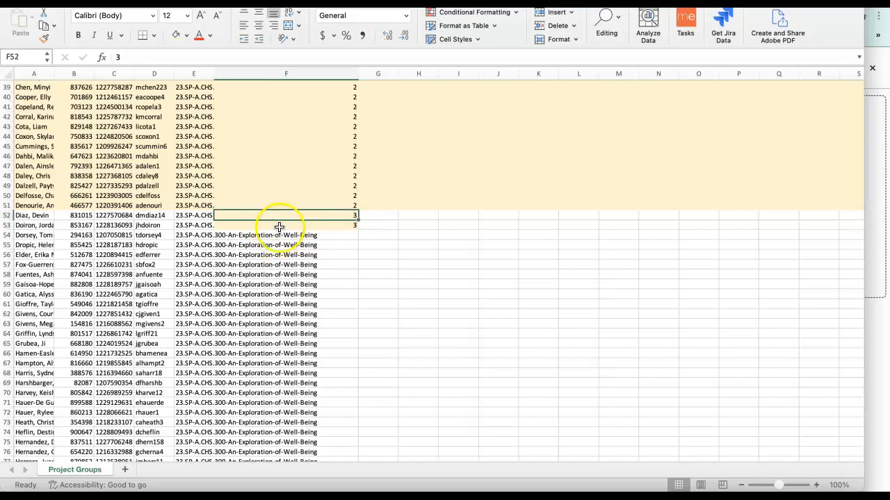
{"action": "left_click_drag", "start_coordinate": [354, 220], "coordinate": [353, 453]}
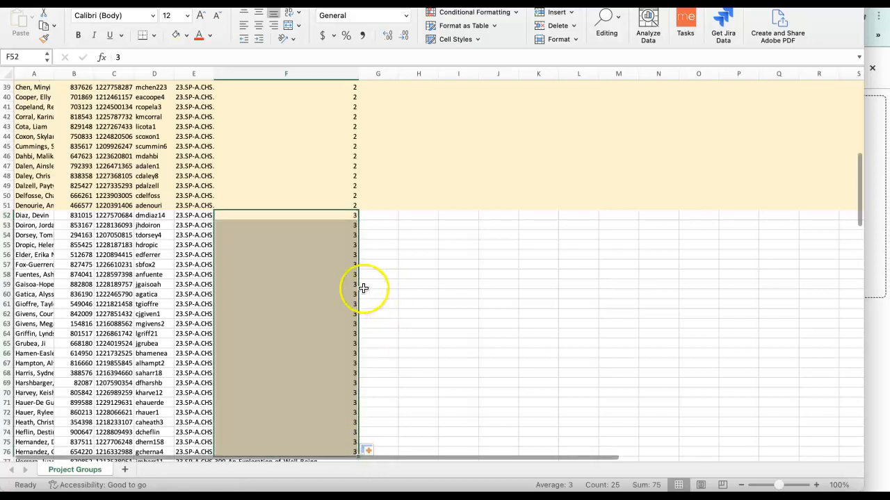
Shade the group 3 cells, A52 to F76, with the lightest blue theme fill color.
{"action": "left_click", "coordinate": [186, 34]}
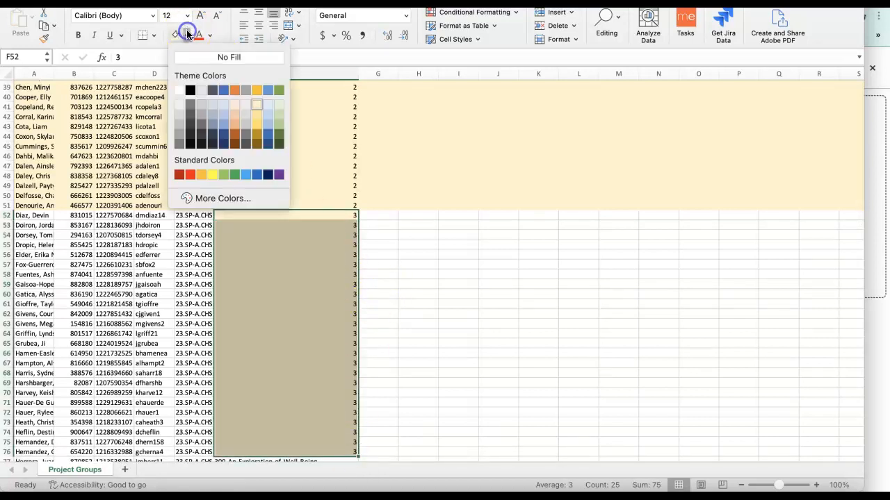
{"action": "left_click", "coordinate": [223, 105]}
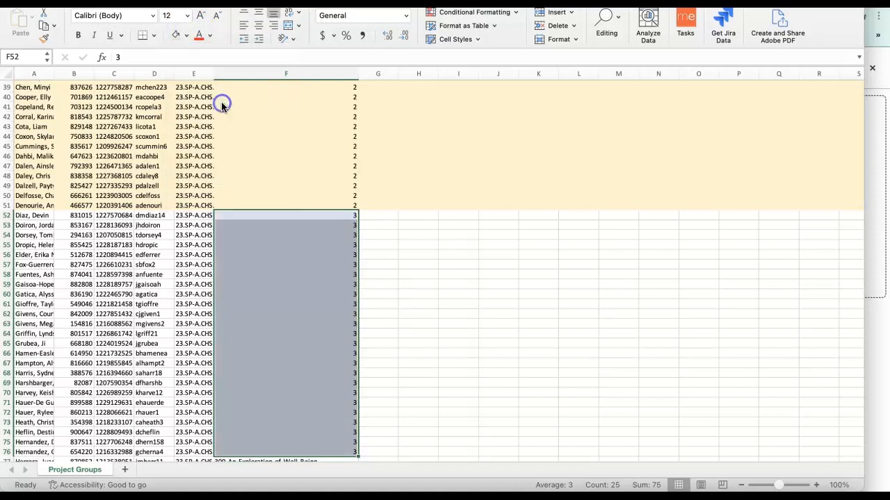
{"action": "left_click_drag", "start_coordinate": [26, 215], "coordinate": [209, 348]}
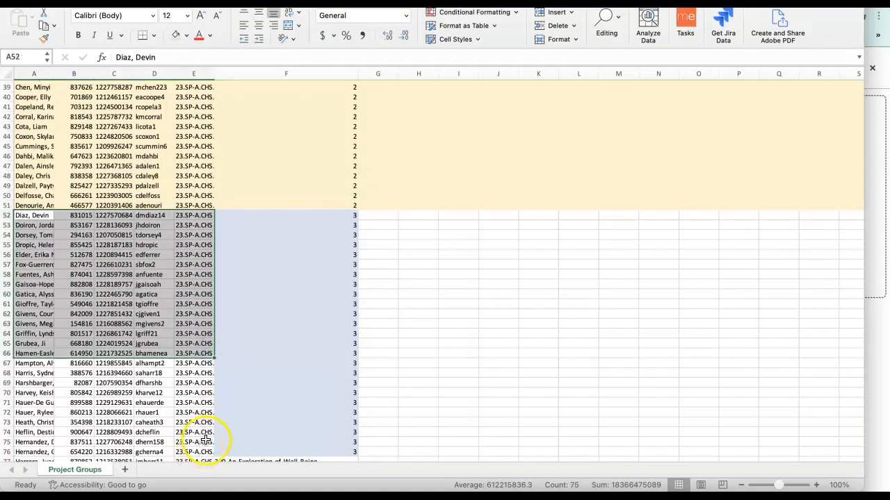
{"action": "left_click", "coordinate": [237, 448]}
{"action": "mouse_move", "coordinate": [231, 449]}
{"action": "left_mouse_down"}
{"action": "mouse_move", "coordinate": [22, 224]}
{"action": "mouse_move", "coordinate": [221, 341]}
{"action": "mouse_move", "coordinate": [235, 451]}
{"action": "left_mouse_up"}
{"action": "left_click", "coordinate": [21, 215]}
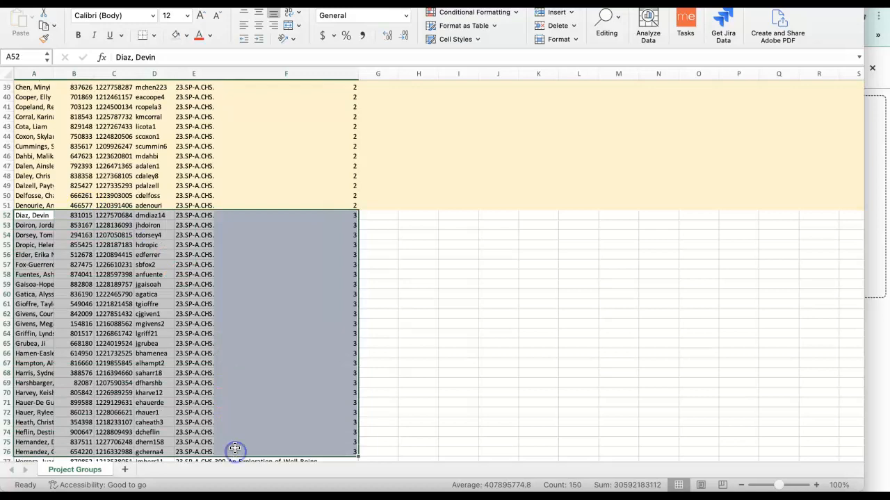
{"action": "left_click", "coordinate": [174, 36]}
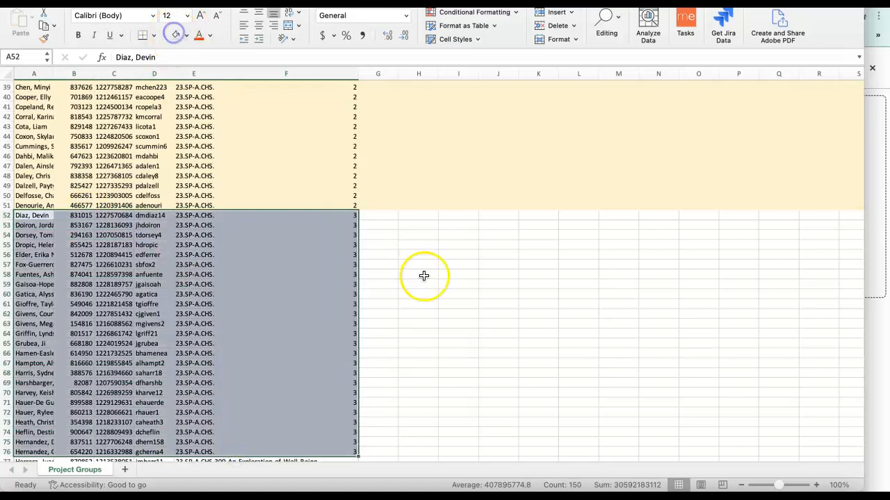
{"action": "left_click", "coordinate": [474, 314]}
Enter 4 as the group_name in cells F77 and F78.
{"action": "scroll", "coordinate": [474, 314], "scroll_direction": "down", "scroll_amount": 3}
{"action": "scroll", "coordinate": [474, 314], "scroll_direction": "down", "scroll_amount": 2}
{"action": "scroll", "coordinate": [474, 314], "scroll_direction": "left", "scroll_amount": 1}
{"action": "left_click", "coordinate": [319, 324]}
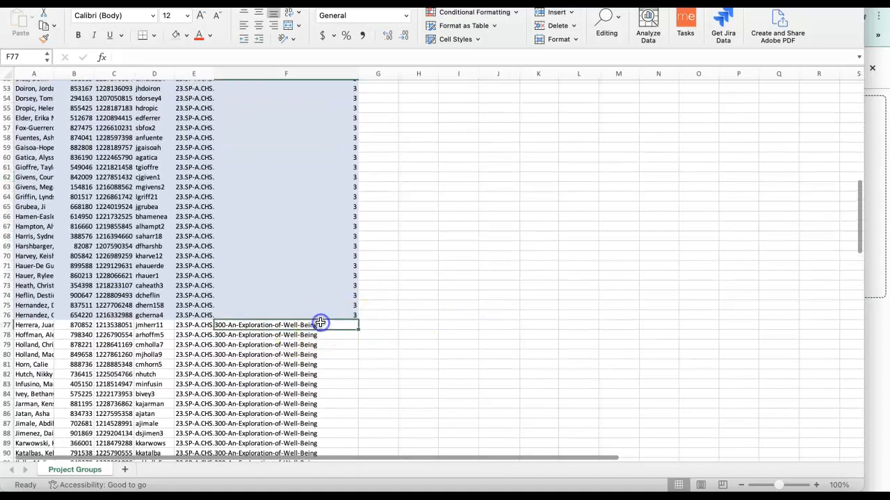
{"action": "type", "text": "4"}
{"action": "left_click", "coordinate": [346, 335]}
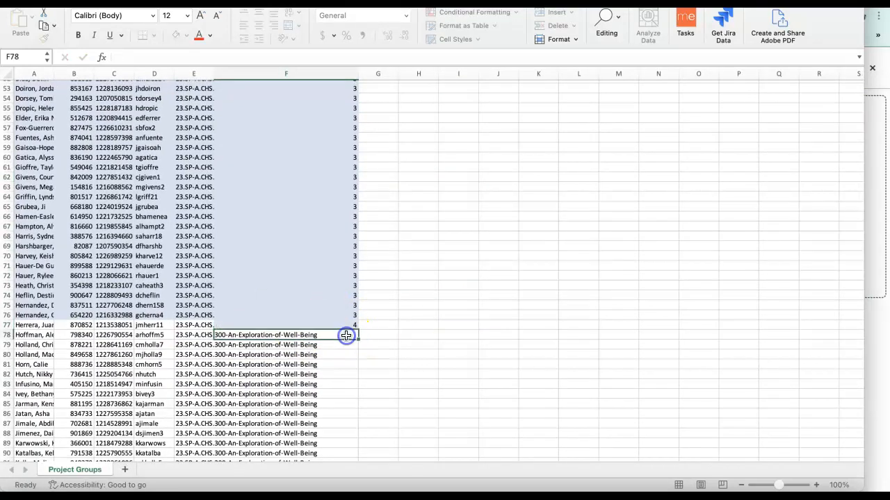
{"action": "type", "text": "4"}
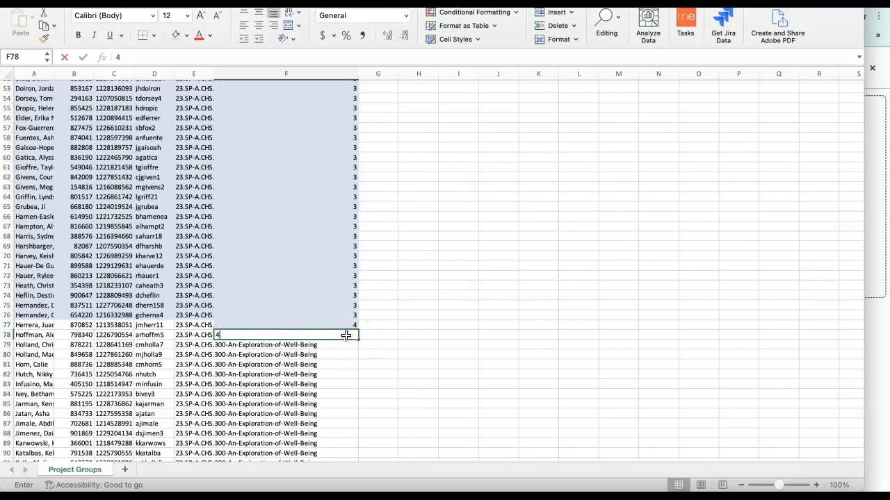
{"action": "left_click", "coordinate": [407, 333]}
{"action": "left_click", "coordinate": [328, 327]}
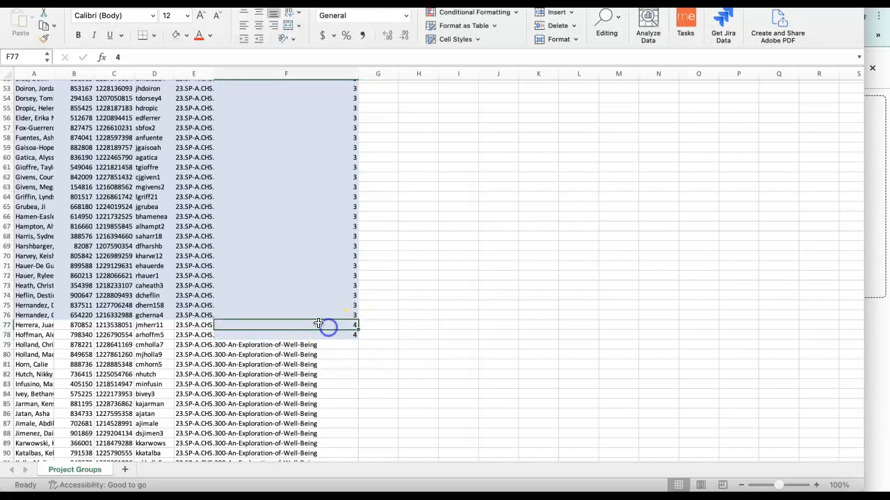
Shade rows 77 and 78, the first group 4 rows, with the lightest green theme fill color.
{"action": "left_click", "coordinate": [6, 325]}
{"action": "scroll", "coordinate": [111, 156], "scroll_direction": "down", "scroll_amount": 3}
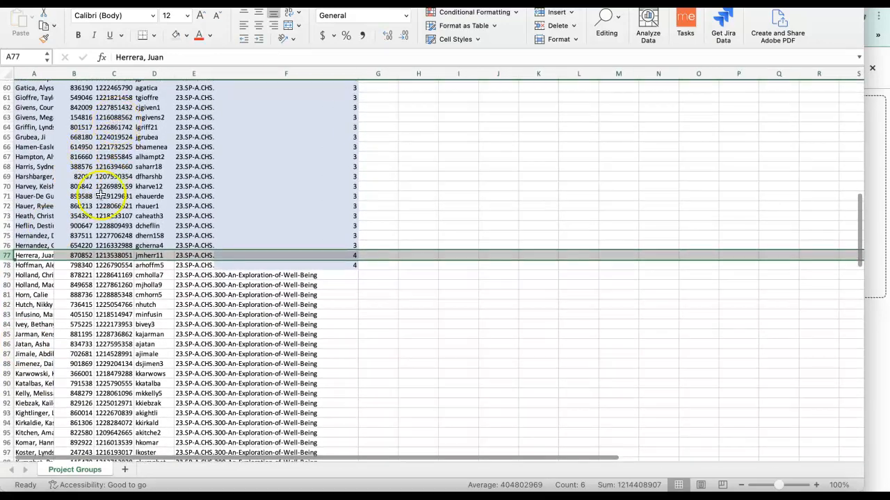
{"action": "left_click", "coordinate": [186, 36]}
{"action": "left_click", "coordinate": [278, 104]}
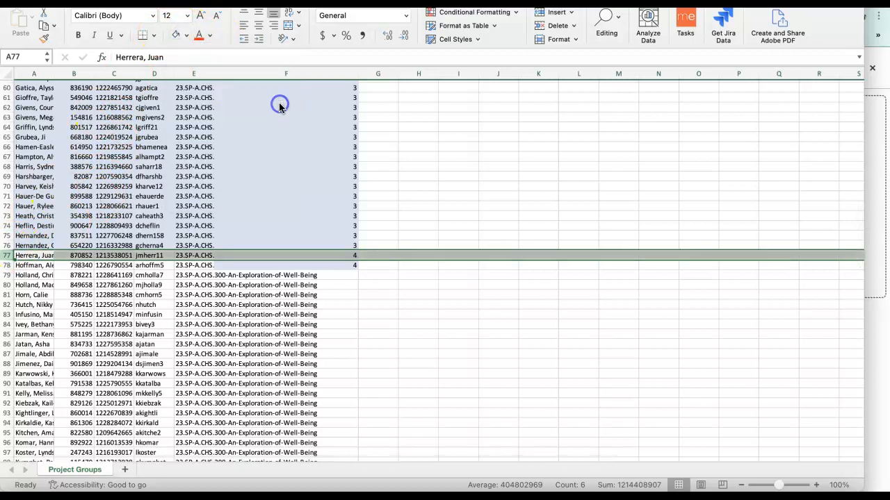
{"action": "left_click", "coordinate": [5, 265]}
{"action": "left_click", "coordinate": [176, 35]}
Fill the group number 4 down the group_name column from F77 to F103.
{"action": "left_click", "coordinate": [346, 257]}
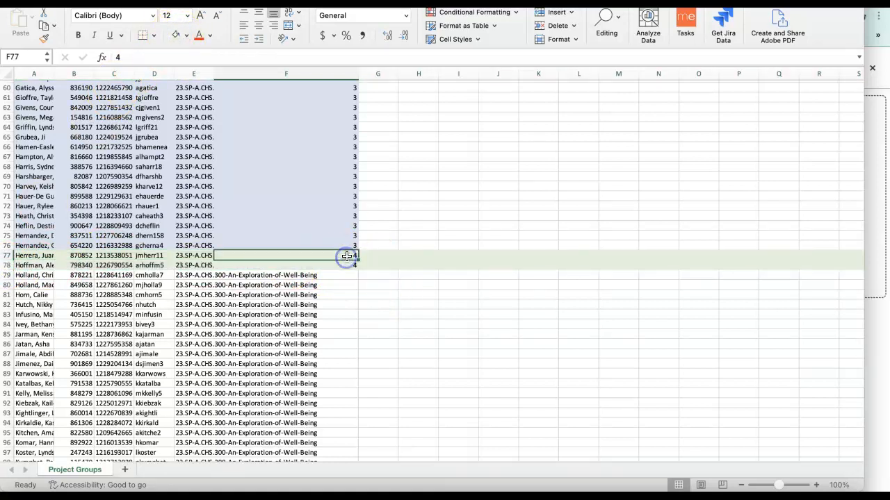
{"action": "left_click_drag", "start_coordinate": [357, 259], "coordinate": [358, 270]}
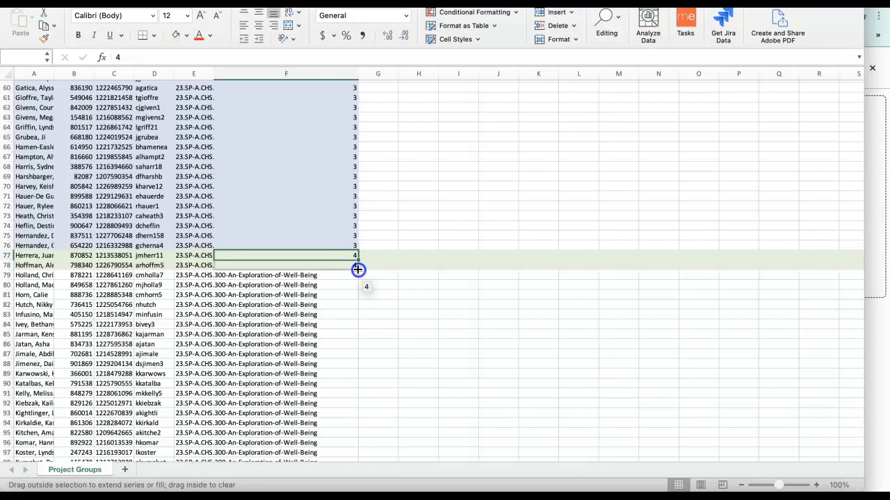
{"action": "left_click_drag", "start_coordinate": [358, 270], "coordinate": [329, 423]}
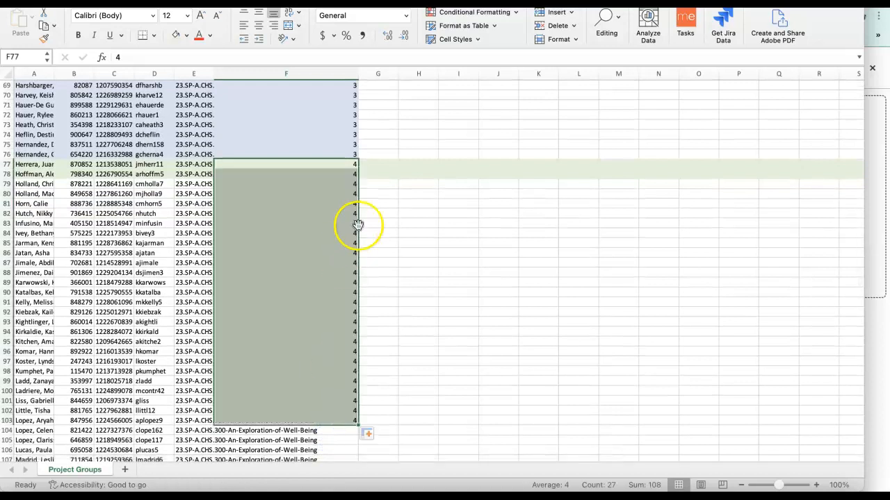
Number the group 4 students 1 to 25 in column G, starting the series in G77 and filling down to G101.
{"action": "left_click", "coordinate": [381, 164]}
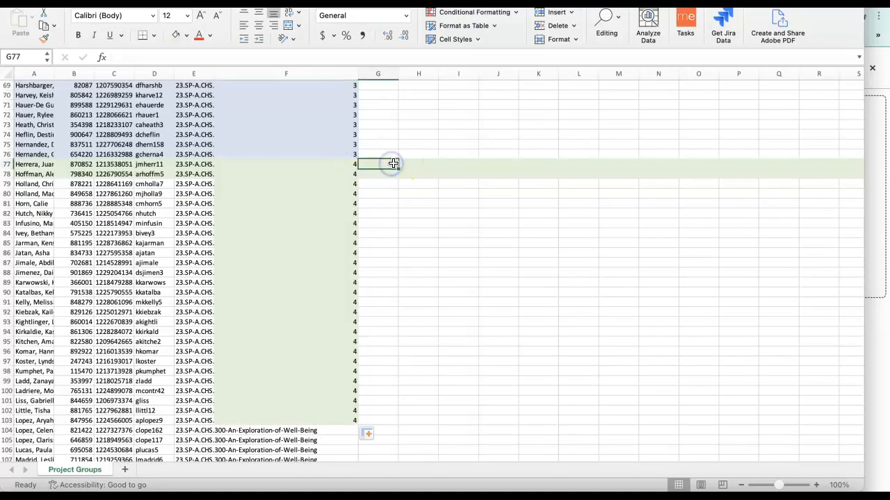
{"action": "left_click", "coordinate": [390, 181]}
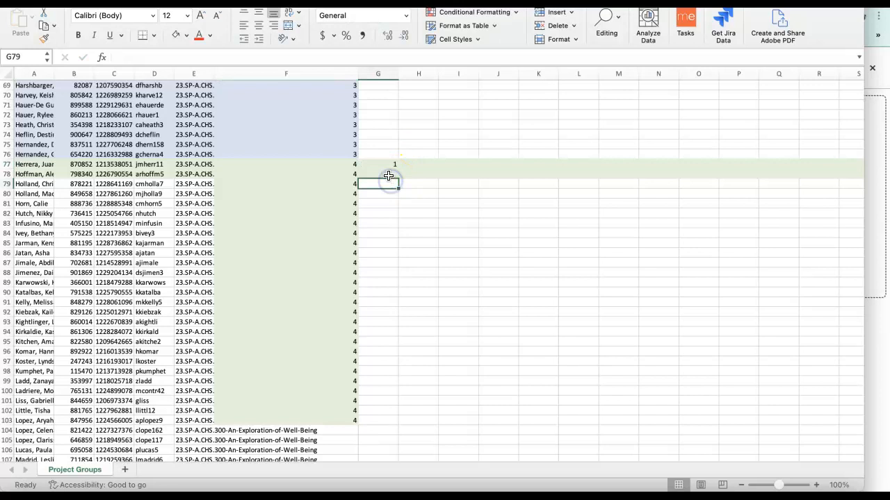
{"action": "type", "text": "2"}
{"action": "left_click", "coordinate": [387, 184]}
{"action": "type", "text": "3"}
{"action": "left_click", "coordinate": [388, 200]}
{"action": "left_click", "coordinate": [388, 163]}
{"action": "left_click_drag", "start_coordinate": [396, 170], "coordinate": [419, 172]}
{"action": "left_click", "coordinate": [424, 186]}
{"action": "left_click", "coordinate": [430, 162]}
{"action": "left_click", "coordinate": [386, 164]}
{"action": "left_click_drag", "start_coordinate": [398, 170], "coordinate": [393, 403]}
{"action": "left_click", "coordinate": [391, 165]}
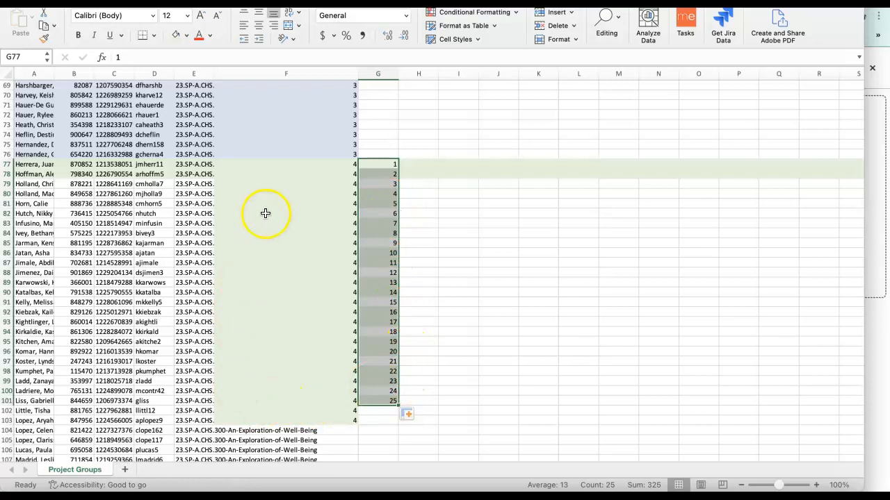
Enter 5 as the group_name in cells F102 and F103.
{"action": "left_click", "coordinate": [342, 414]}
{"action": "type", "text": "5"}
{"action": "key", "text": "Return"}
{"action": "left_click_drag", "start_coordinate": [344, 420], "coordinate": [351, 426]}
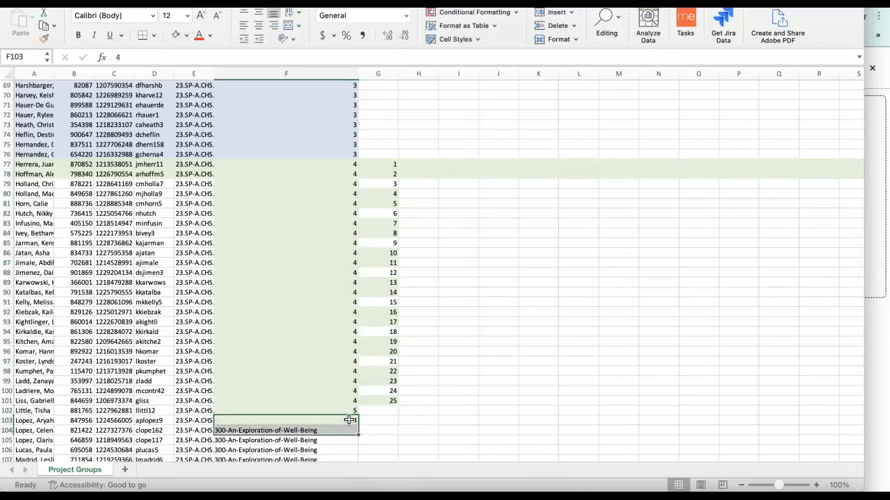
{"action": "left_click", "coordinate": [348, 419]}
{"action": "type", "text": "5"}
{"action": "left_click", "coordinate": [377, 413]}
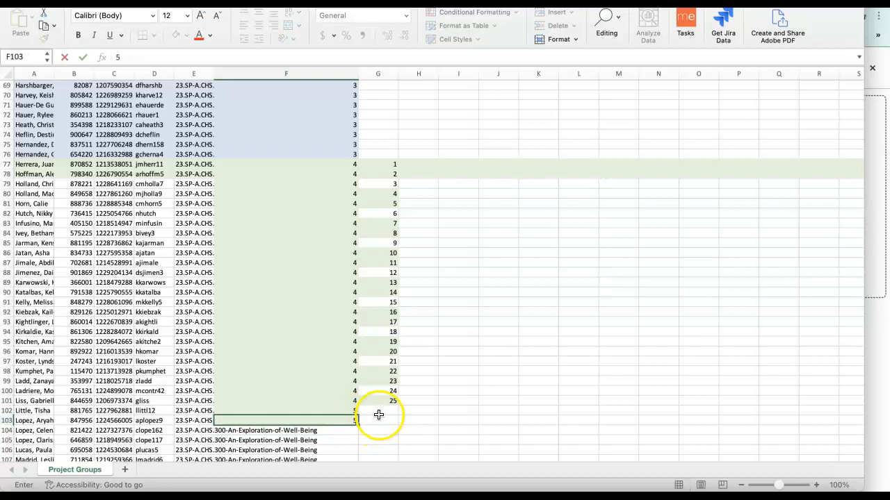
Shade row 102, the first group 5 row, with the second-lightest gold theme fill color.
{"action": "left_click", "coordinate": [4, 410]}
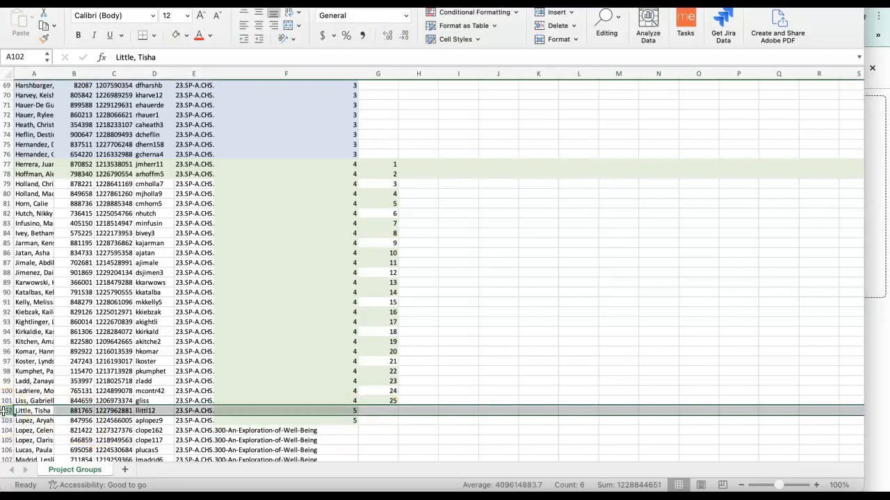
{"action": "scroll", "coordinate": [101, 433], "scroll_direction": "down", "scroll_amount": 5}
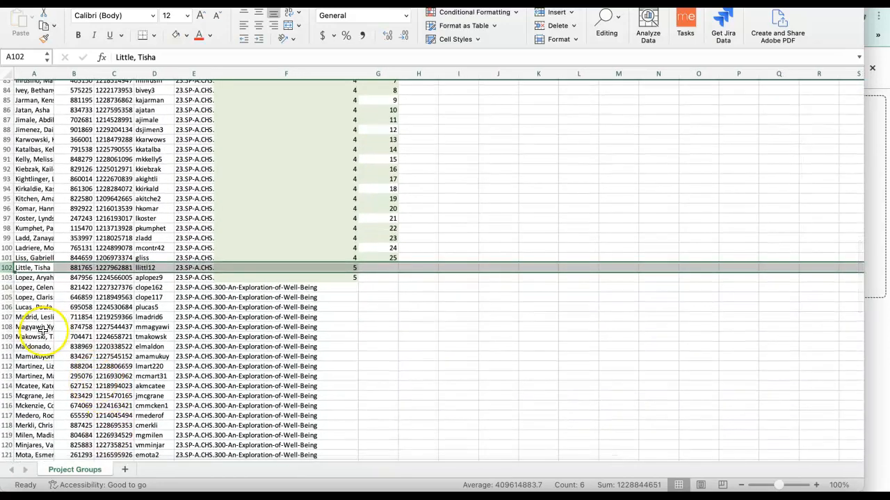
{"action": "scroll", "coordinate": [337, 230], "scroll_direction": "up", "scroll_amount": 3}
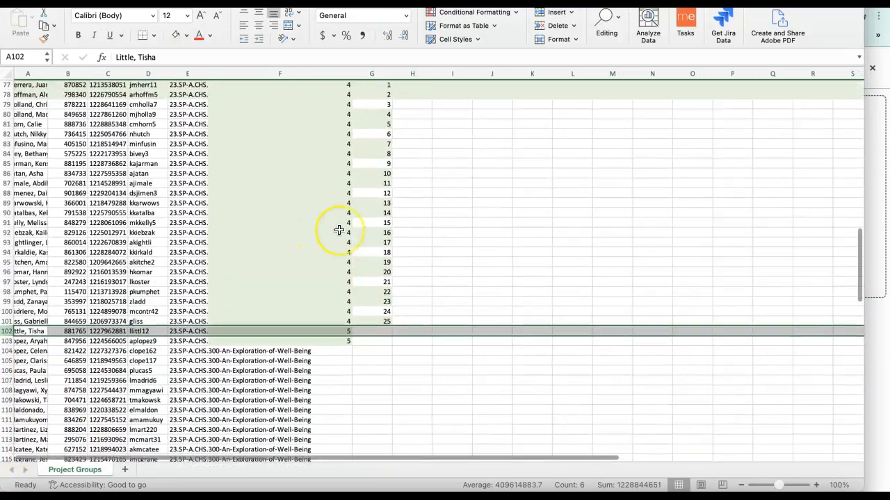
{"action": "left_click", "coordinate": [187, 36]}
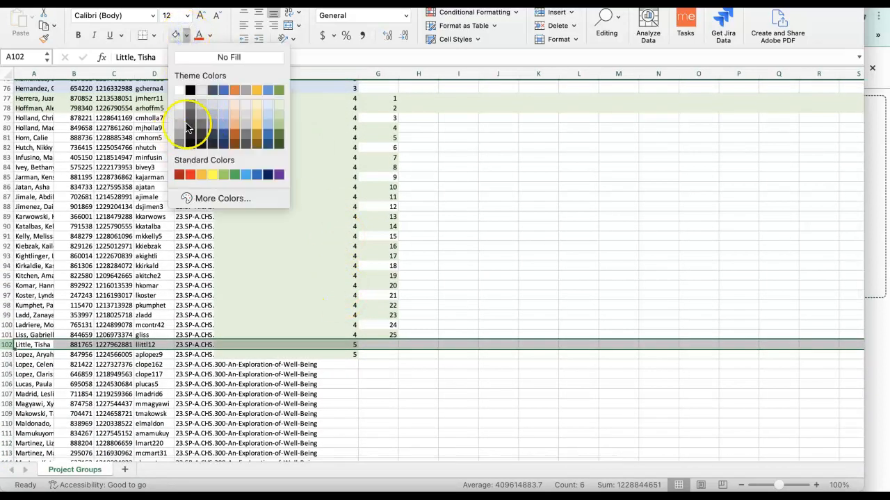
{"action": "left_click", "coordinate": [257, 117]}
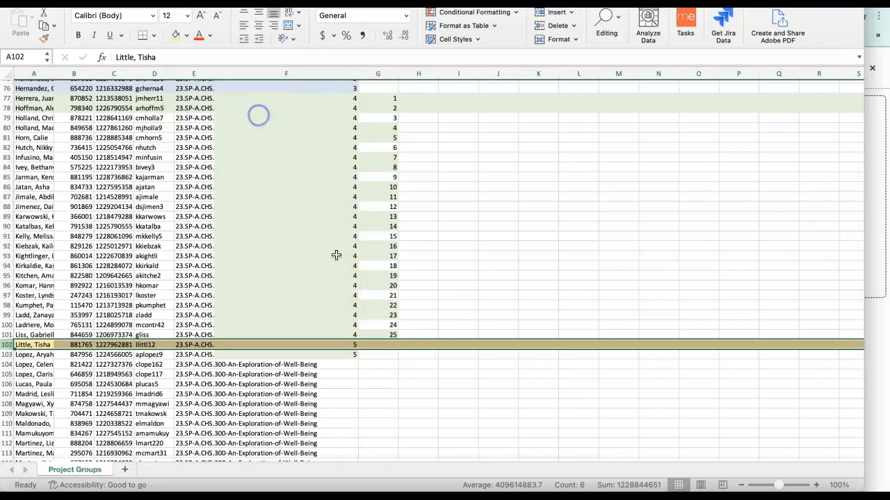
{"action": "left_click", "coordinate": [412, 373]}
Copy the 1 to 25 count from G77 to G101 and paste it starting at G102.
{"action": "left_click_drag", "start_coordinate": [383, 98], "coordinate": [389, 341]}
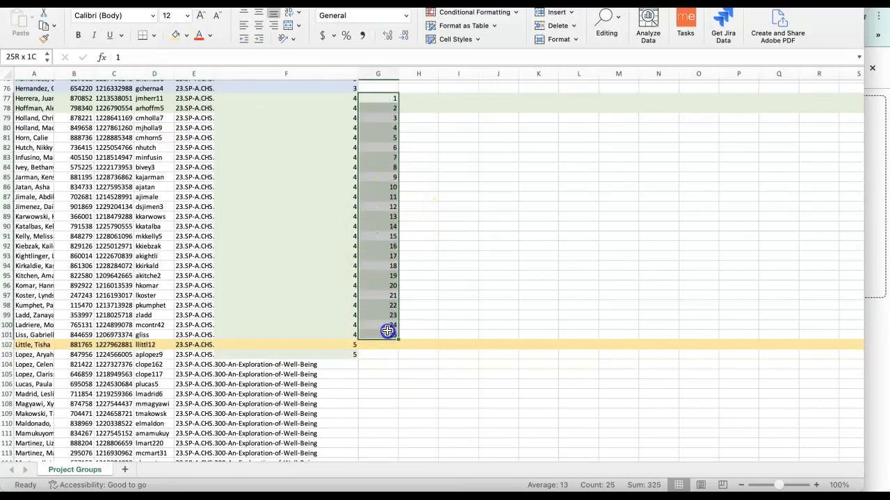
{"action": "key", "text": "super+c"}
{"action": "left_click", "coordinate": [377, 345]}
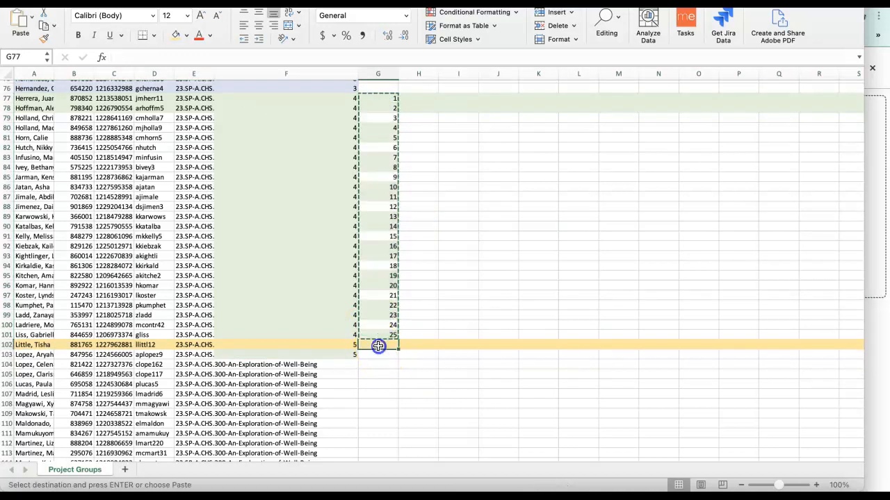
{"action": "key", "text": "super+v"}
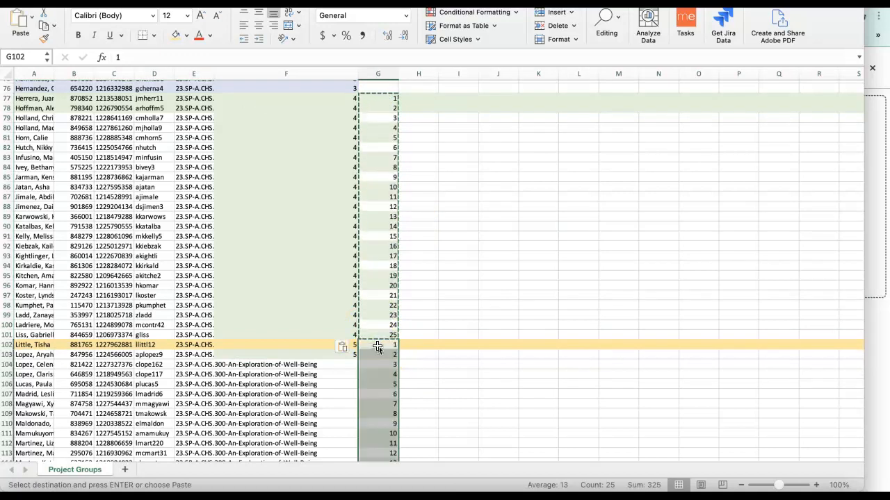
Fill the group_name value 5 down column F from F102 to F126.
{"action": "scroll", "coordinate": [377, 346], "scroll_direction": "down", "scroll_amount": 7}
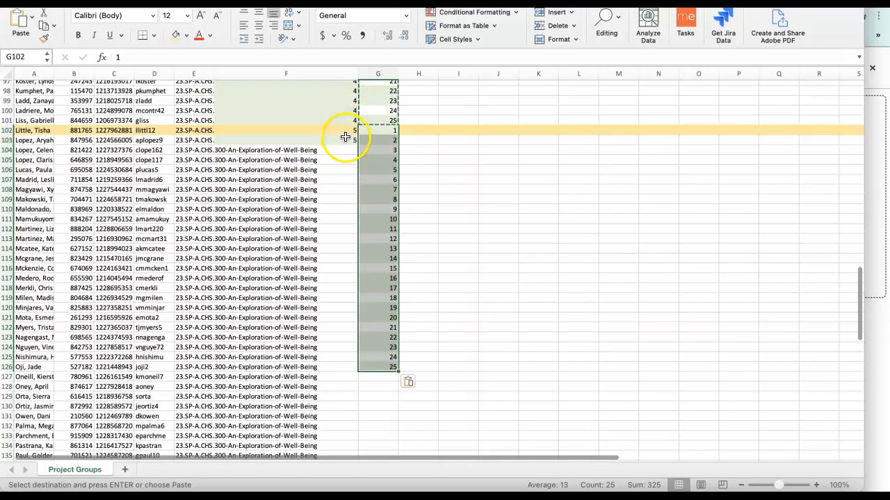
{"action": "left_click", "coordinate": [345, 130]}
{"action": "left_click_drag", "start_coordinate": [356, 138], "coordinate": [353, 368]}
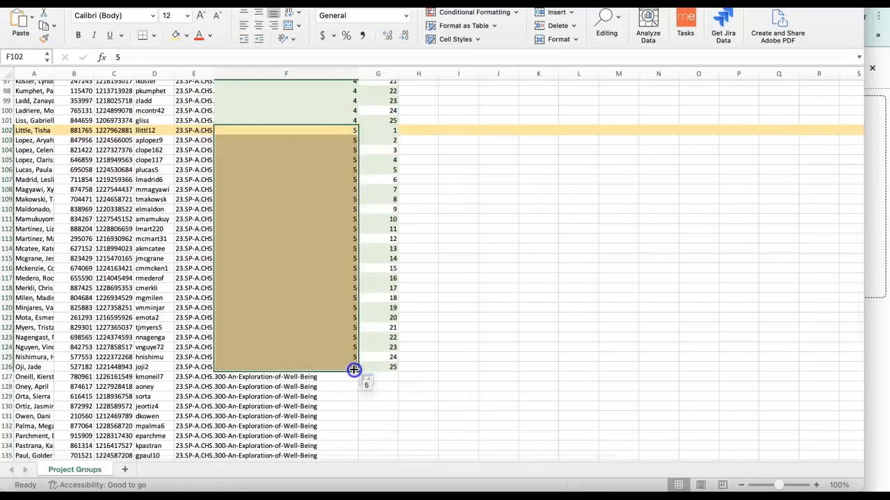
Shade cells F102 to F126 with the lightest green theme fill color.
{"action": "left_click", "coordinate": [186, 36]}
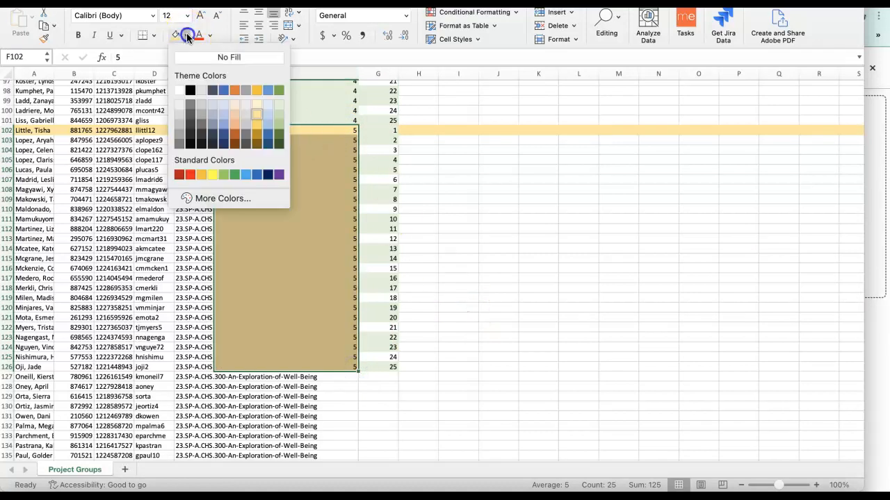
{"action": "left_click", "coordinate": [278, 105]}
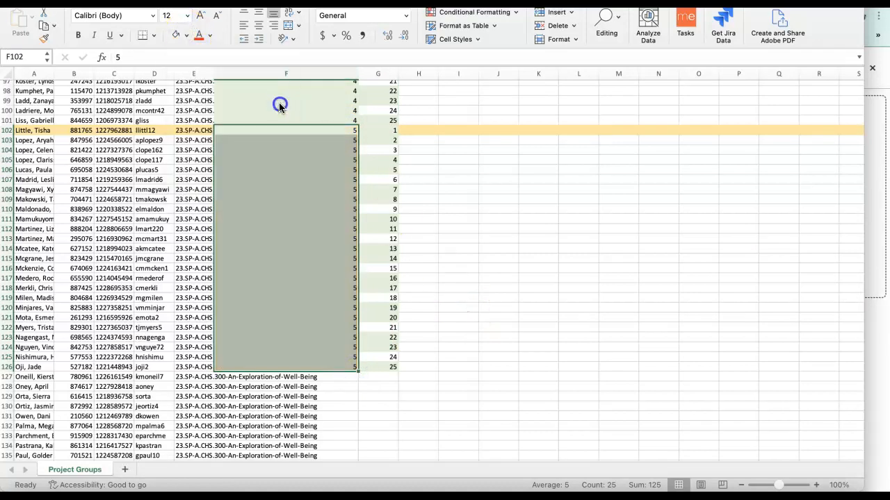
{"action": "left_click", "coordinate": [426, 301]}
Copy the 1 to 25 count from G102 to G126 and paste it starting at G127.
{"action": "left_click", "coordinate": [381, 376]}
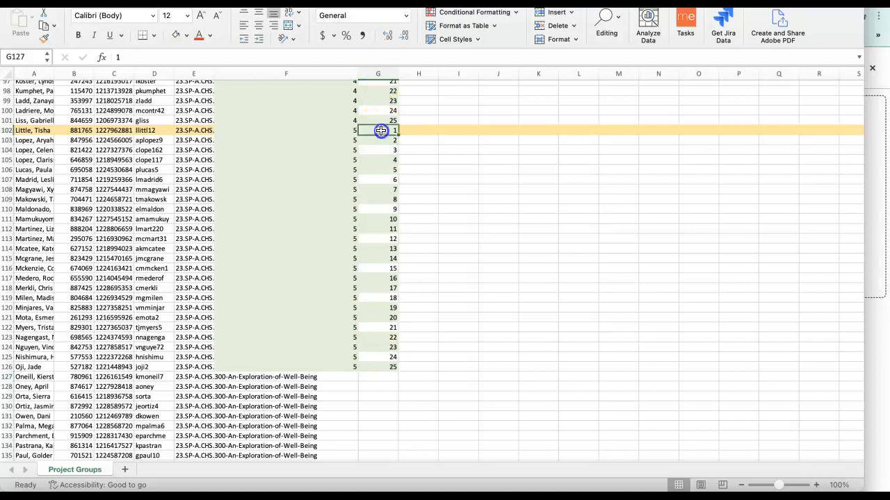
{"action": "left_click_drag", "start_coordinate": [381, 130], "coordinate": [368, 279]}
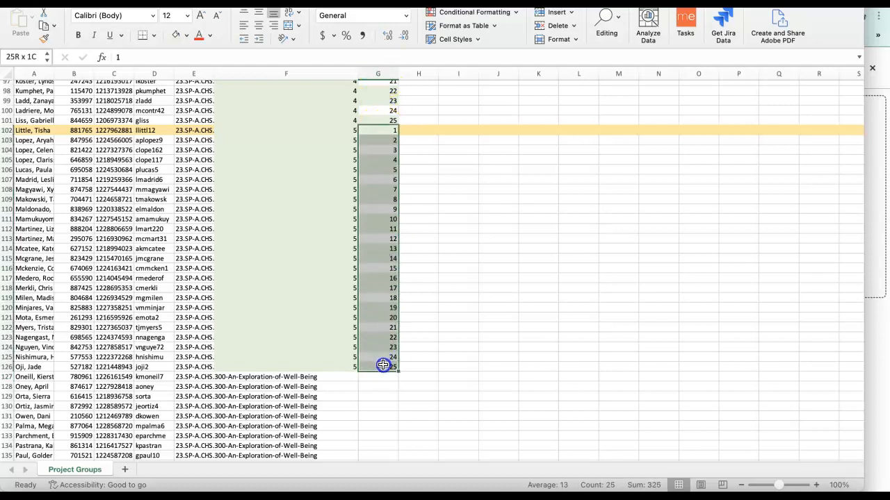
{"action": "key", "text": "super+c"}
{"action": "scroll", "coordinate": [381, 366], "scroll_direction": "down", "scroll_amount": 3}
{"action": "left_click", "coordinate": [381, 320]}
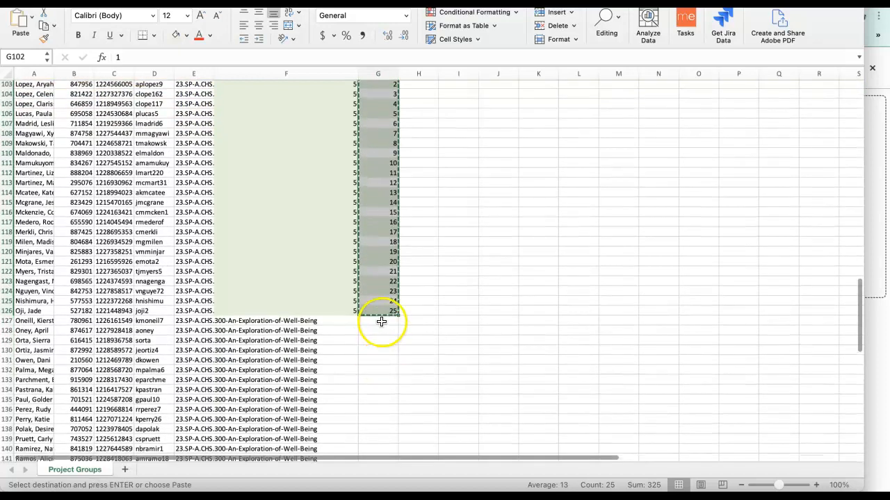
{"action": "key", "text": "super+v"}
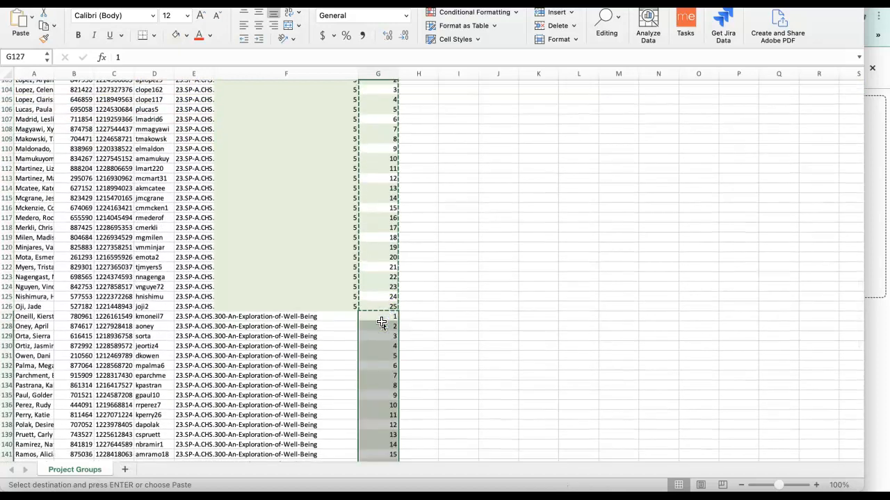
Paste the same 1 to 25 count starting at G152, covering the roster down to row 176.
{"action": "scroll", "coordinate": [381, 322], "scroll_direction": "down", "scroll_amount": 5}
{"action": "scroll", "coordinate": [381, 324], "scroll_direction": "down", "scroll_amount": 1}
{"action": "left_click", "coordinate": [380, 309]}
{"action": "key", "text": "super+v"}
{"action": "scroll", "coordinate": [380, 310], "scroll_direction": "down", "scroll_amount": 1}
{"action": "scroll", "coordinate": [379, 308], "scroll_direction": "down", "scroll_amount": 5}
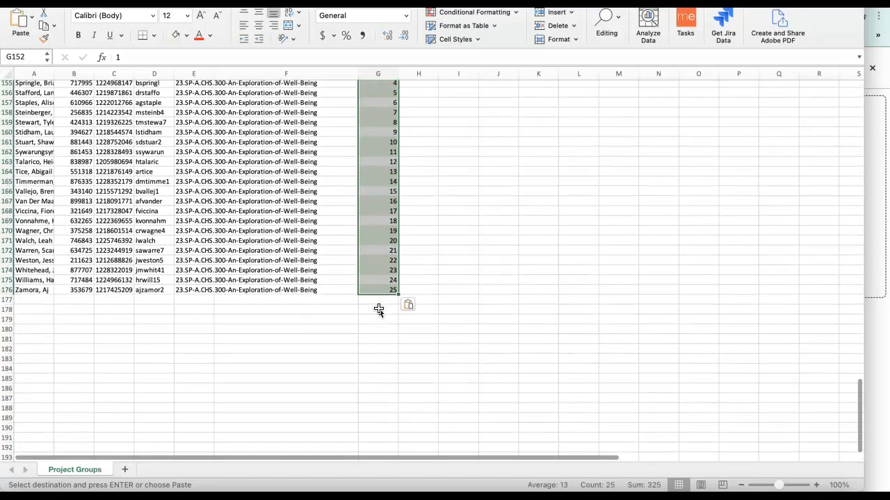
Shade the group 5 rows, 102 to 126, with the lightest orange theme fill color.
{"action": "scroll", "coordinate": [379, 308], "scroll_direction": "up", "scroll_amount": 10}
{"action": "scroll", "coordinate": [379, 310], "scroll_direction": "down", "scroll_amount": 1}
{"action": "scroll", "coordinate": [389, 303], "scroll_direction": "up", "scroll_amount": 5}
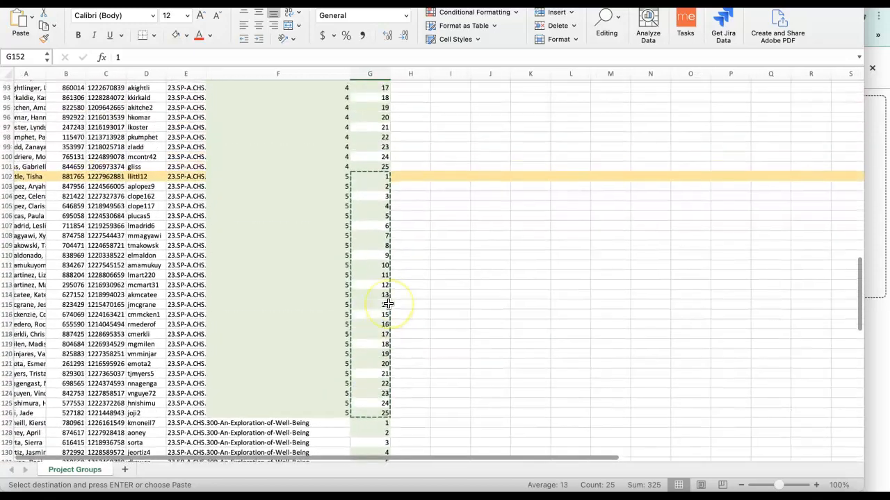
{"action": "left_click", "coordinate": [253, 240]}
{"action": "left_click", "coordinate": [4, 242]}
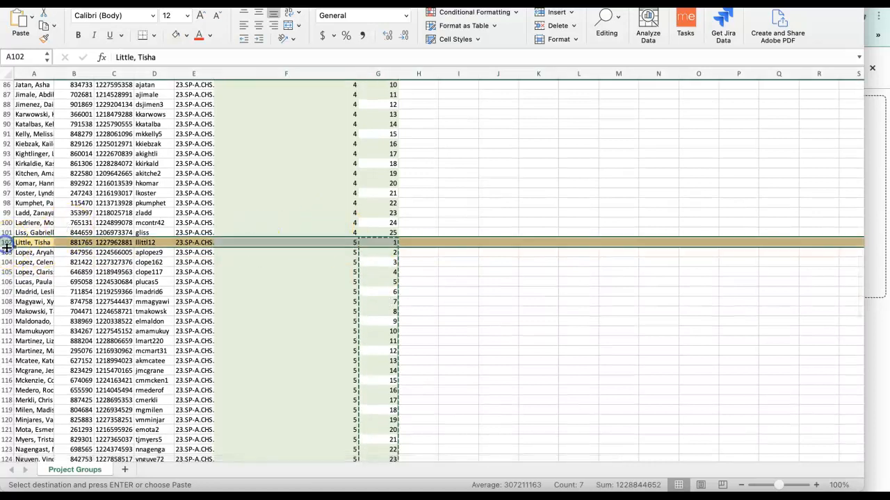
{"action": "scroll", "coordinate": [27, 306], "scroll_direction": "down", "scroll_amount": 3}
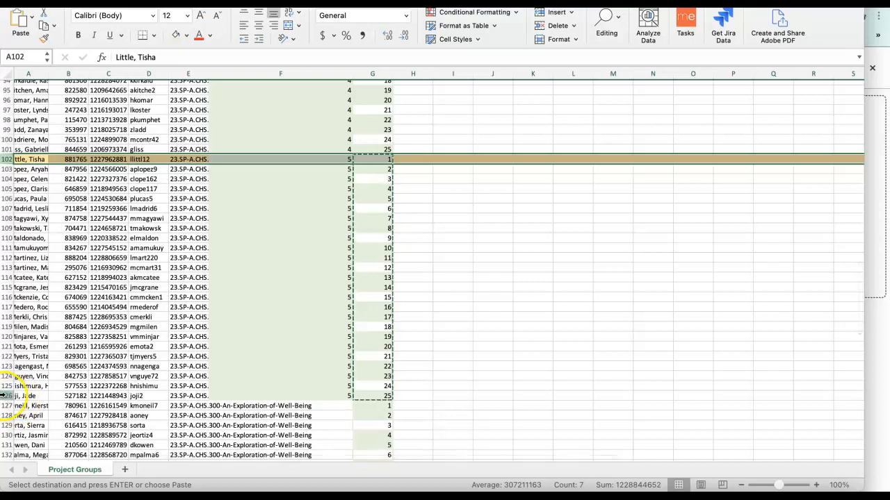
{"action": "left_click", "coordinate": [6, 395], "text": "shift"}
{"action": "left_click", "coordinate": [187, 34]}
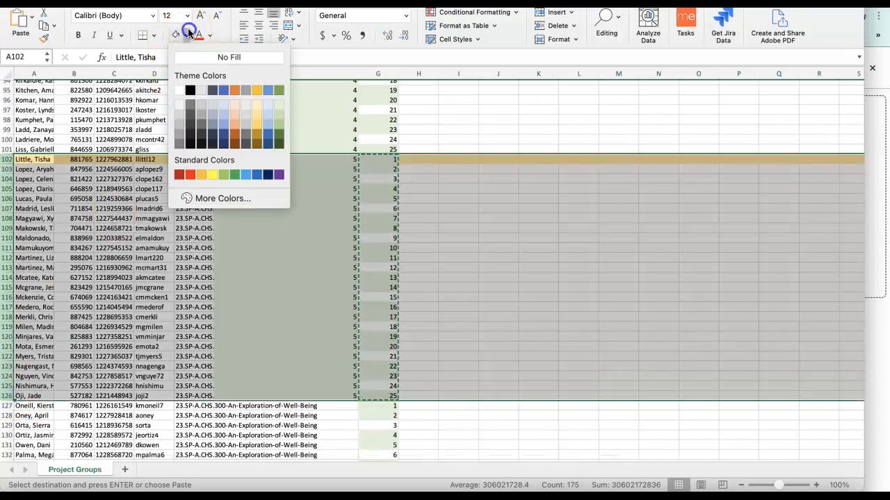
{"action": "left_click", "coordinate": [234, 107]}
{"action": "left_click", "coordinate": [461, 130]}
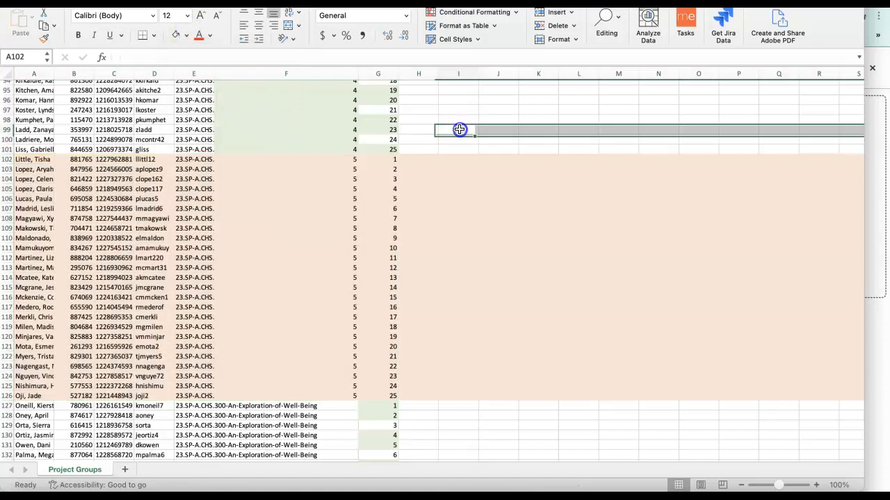
Review the group_name numbers and color blocks from the roster's first row down to the unassigned students at row 127.
{"action": "scroll", "coordinate": [356, 297], "scroll_direction": "down", "scroll_amount": 2}
{"action": "scroll", "coordinate": [356, 298], "scroll_direction": "down", "scroll_amount": 2}
{"action": "scroll", "coordinate": [356, 298], "scroll_direction": "up", "scroll_amount": 2}
{"action": "scroll", "coordinate": [356, 297], "scroll_direction": "down", "scroll_amount": 3}
{"action": "scroll", "coordinate": [356, 297], "scroll_direction": "down", "scroll_amount": 5}
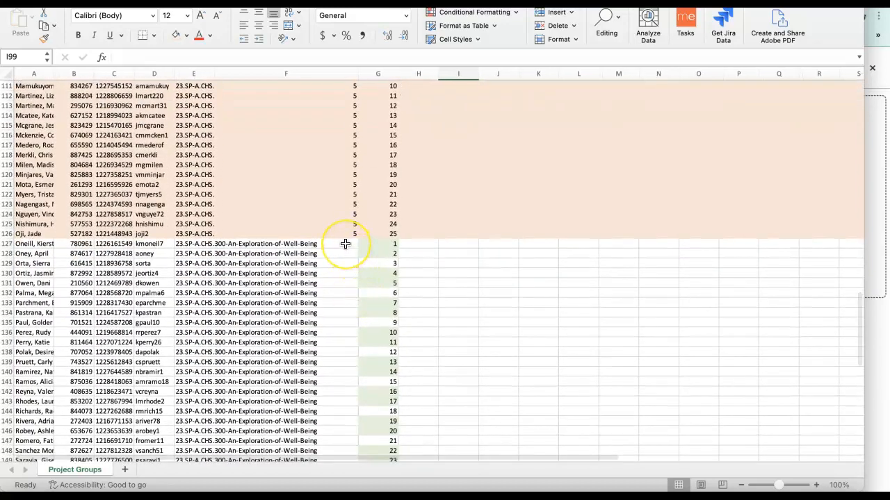
{"action": "scroll", "coordinate": [345, 244], "scroll_direction": "up", "scroll_amount": 20}
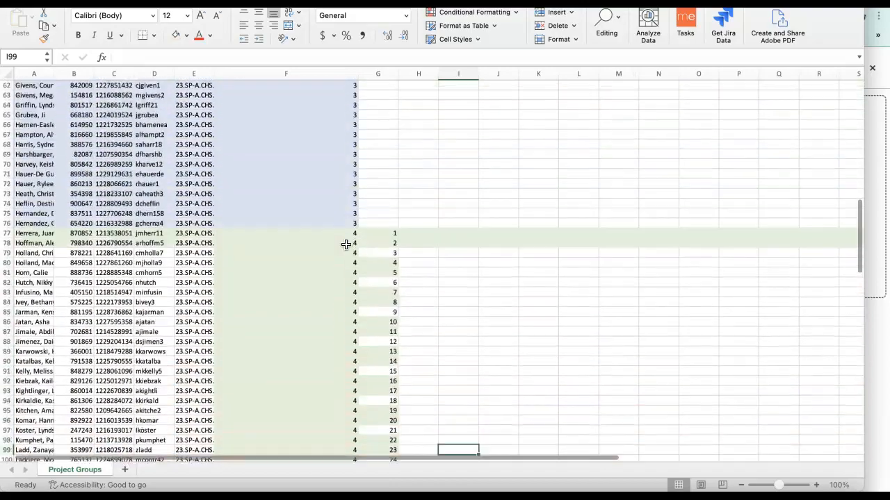
{"action": "scroll", "coordinate": [345, 245], "scroll_direction": "up", "scroll_amount": 3}
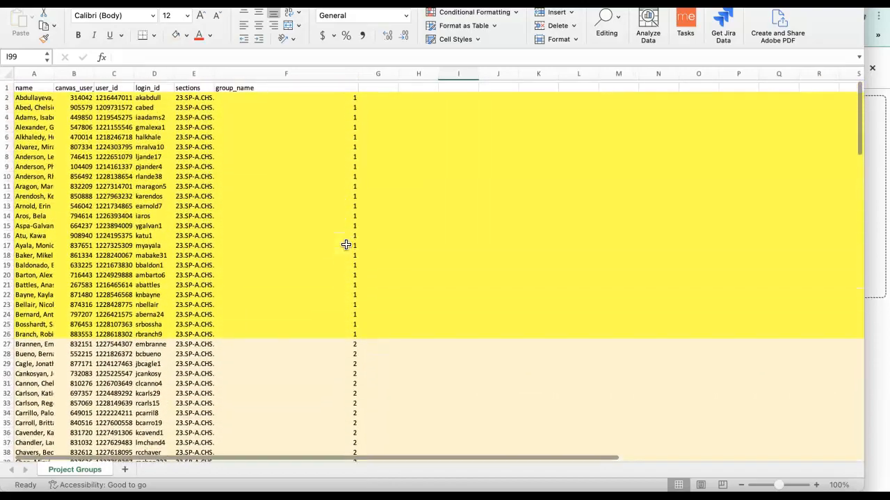
{"action": "scroll", "coordinate": [345, 245], "scroll_direction": "down", "scroll_amount": 7}
{"action": "scroll", "coordinate": [345, 244], "scroll_direction": "down", "scroll_amount": 9}
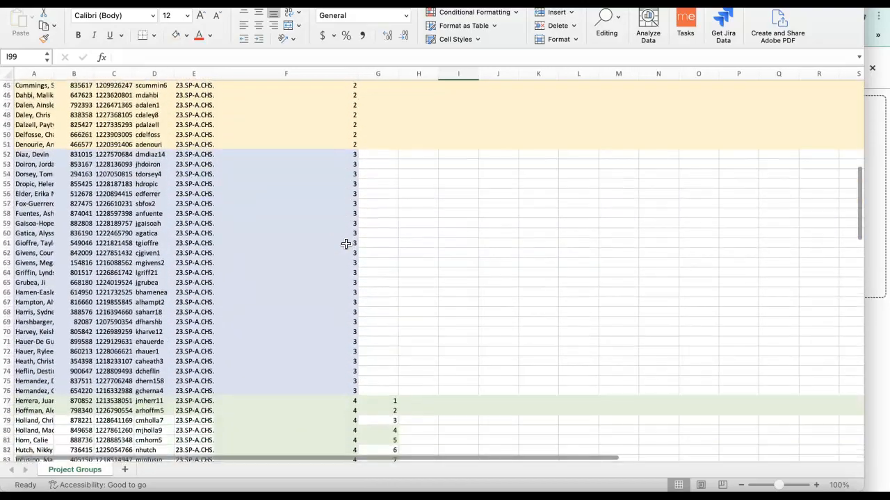
{"action": "scroll", "coordinate": [346, 244], "scroll_direction": "down", "scroll_amount": 20}
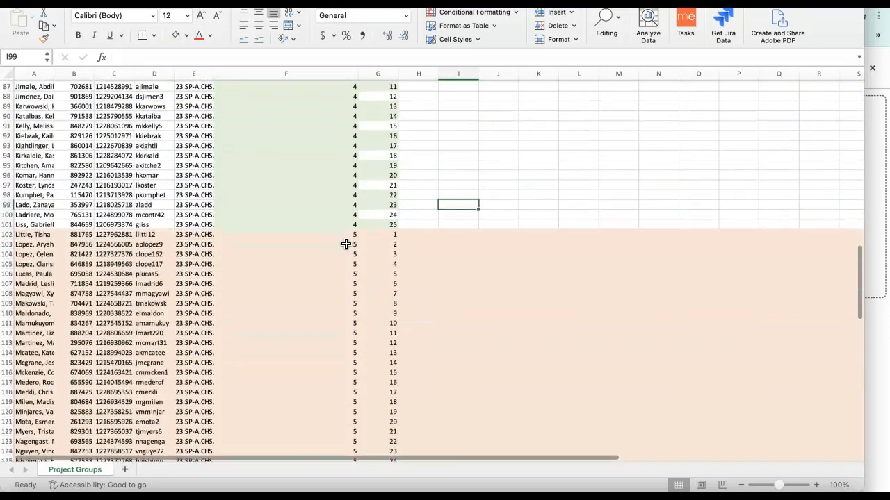
{"action": "scroll", "coordinate": [346, 244], "scroll_direction": "down", "scroll_amount": 2}
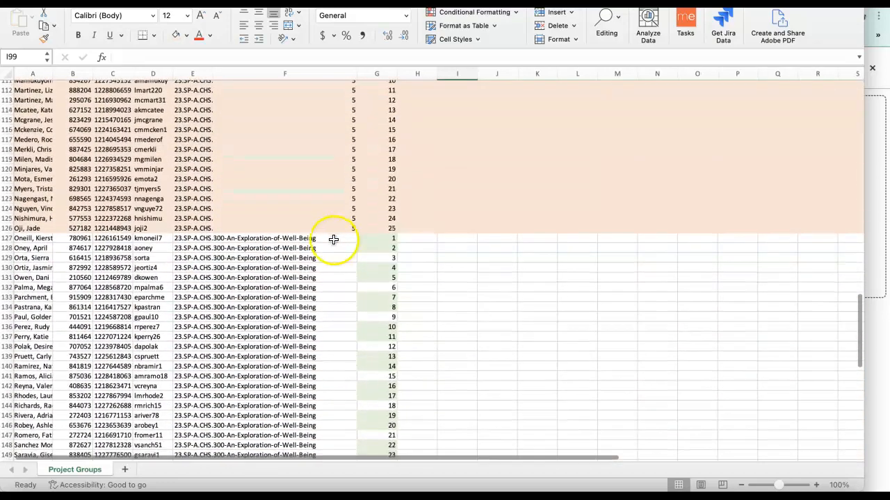
{"action": "scroll", "coordinate": [336, 233], "scroll_direction": "up", "scroll_amount": 20}
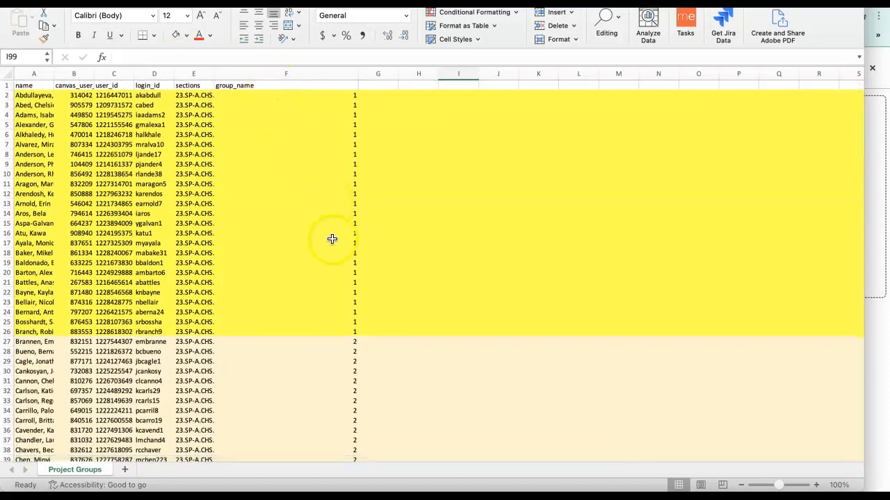
{"action": "scroll", "coordinate": [351, 398], "scroll_direction": "down", "scroll_amount": 20}
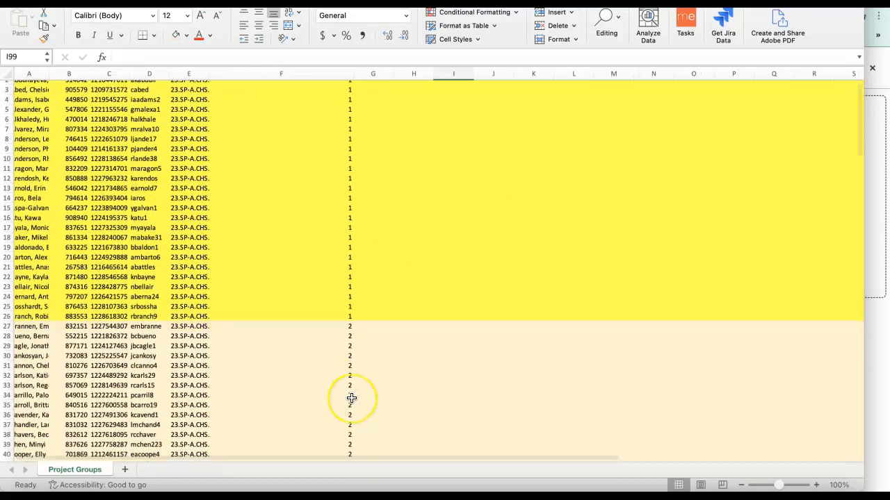
{"action": "scroll", "coordinate": [351, 398], "scroll_direction": "down", "scroll_amount": 9}
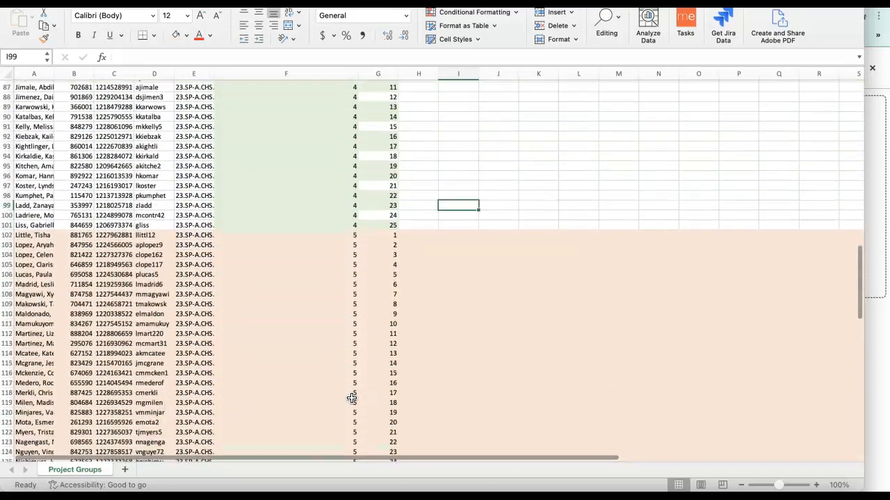
Enter 6 as the group_name in cells F127 and F128.
{"action": "left_click", "coordinate": [345, 319]}
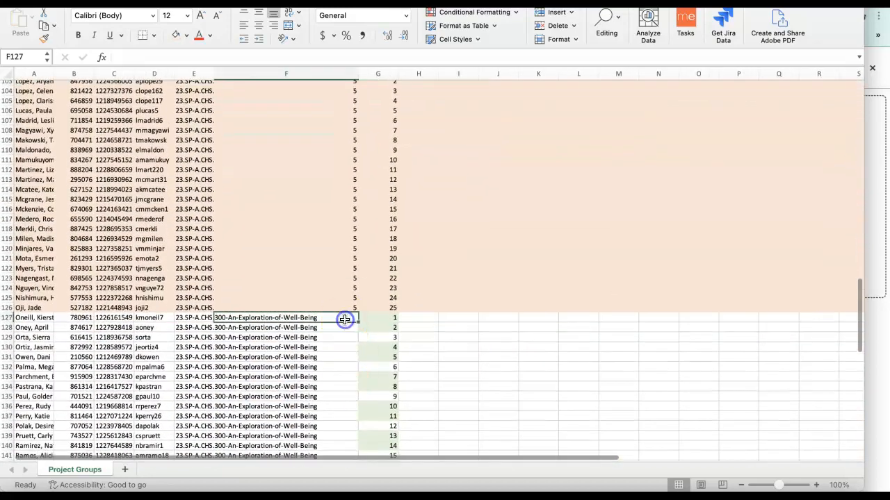
{"action": "type", "text": "6"}
{"action": "left_click", "coordinate": [332, 326]}
{"action": "type", "text": "6"}
{"action": "left_click", "coordinate": [331, 338]}
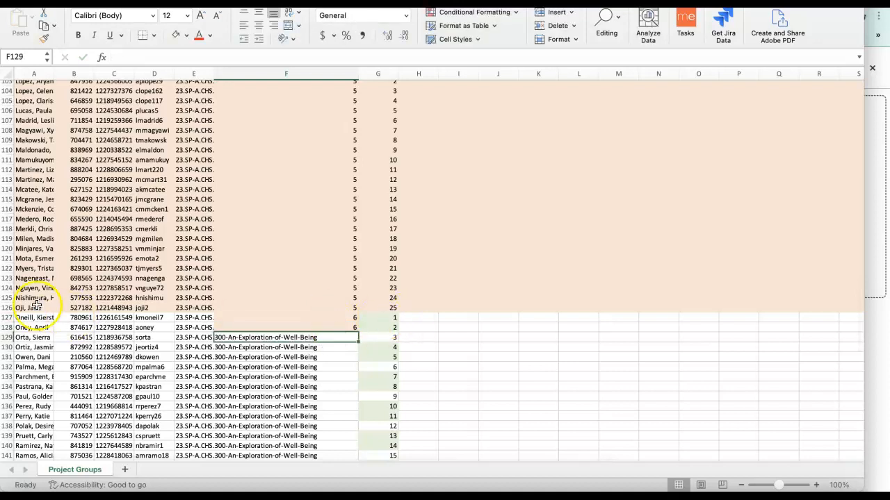
Shade rows 127 to 131 with the standard orange fill color.
{"action": "left_click_drag", "start_coordinate": [5, 321], "coordinate": [6, 357]}
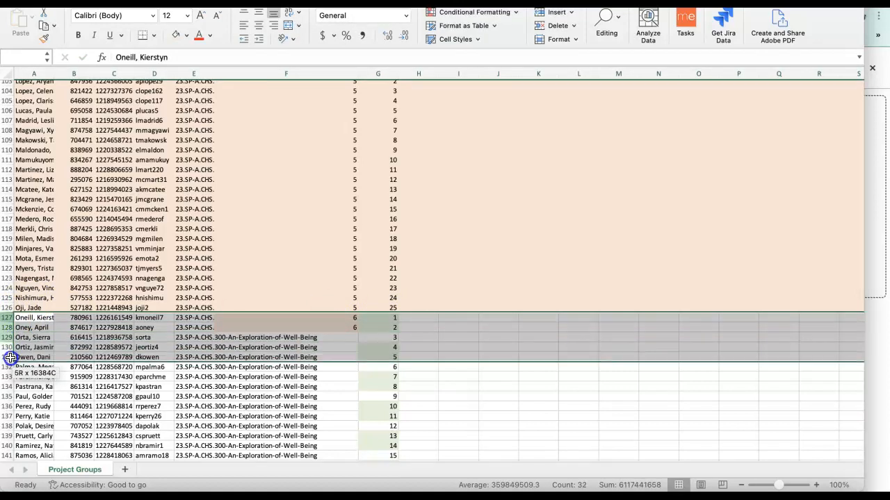
{"action": "left_click", "coordinate": [185, 35]}
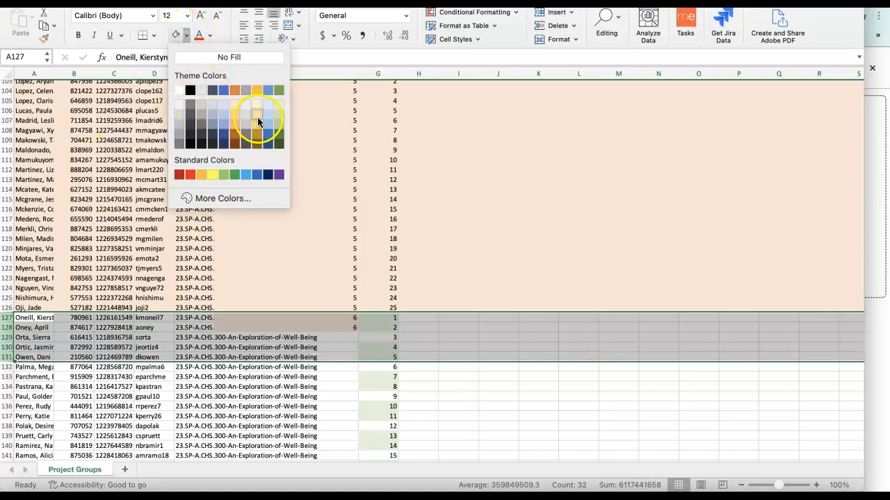
{"action": "left_click", "coordinate": [202, 178]}
{"action": "left_click", "coordinate": [458, 386]}
Enter 6 in F129 and fill the group_name 6 down from F127 to F151.
{"action": "left_click", "coordinate": [349, 335]}
{"action": "type", "text": "6"}
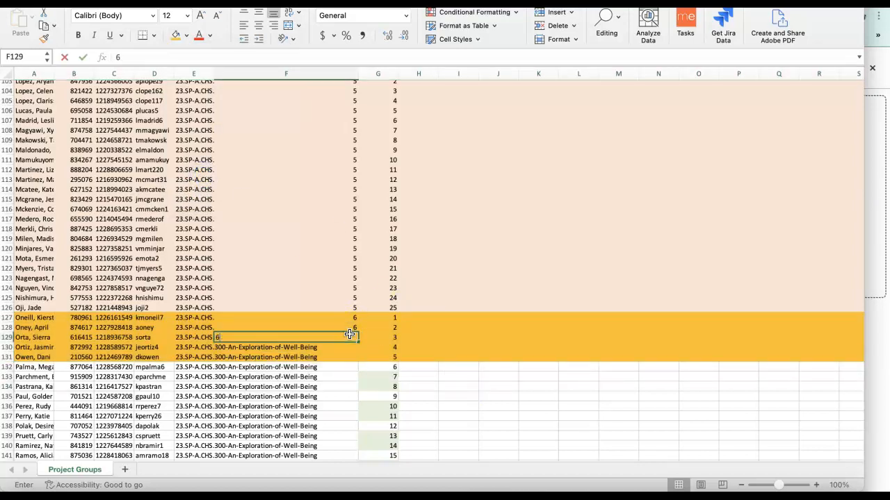
{"action": "left_click", "coordinate": [352, 319]}
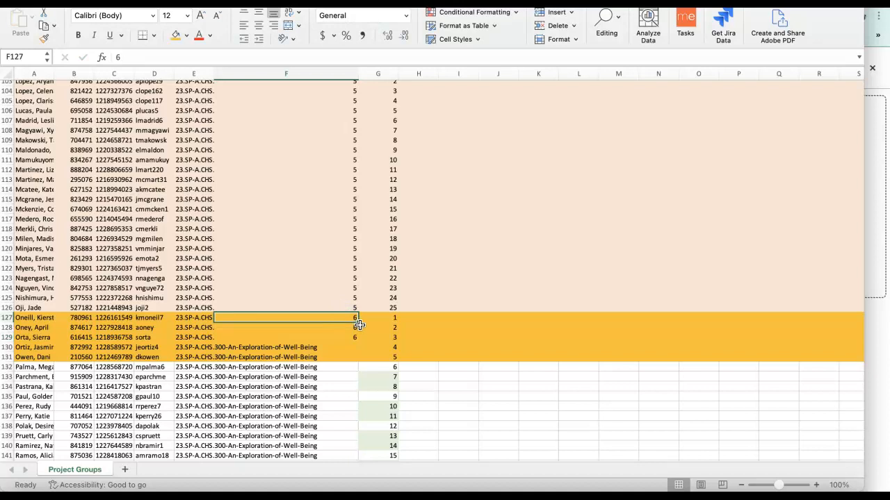
{"action": "left_click_drag", "start_coordinate": [359, 324], "coordinate": [359, 337]}
{"action": "left_click", "coordinate": [347, 319]}
{"action": "left_click_drag", "start_coordinate": [357, 323], "coordinate": [347, 424]}
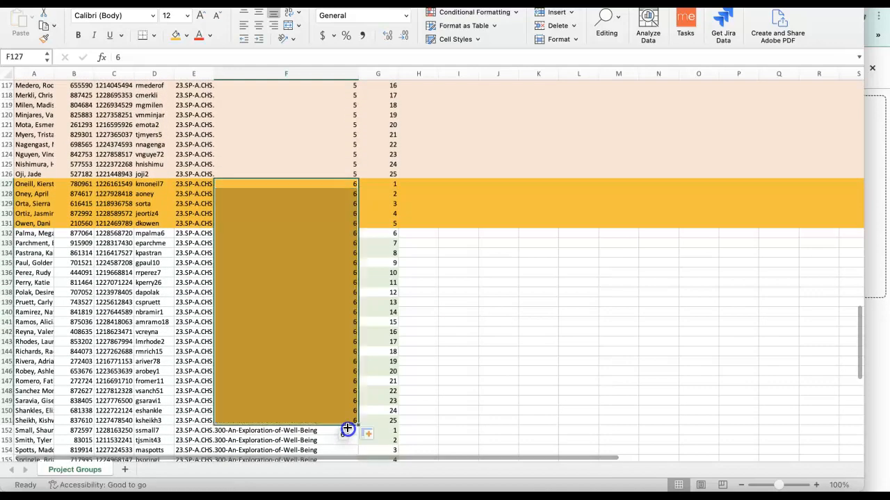
{"action": "left_click", "coordinate": [470, 357]}
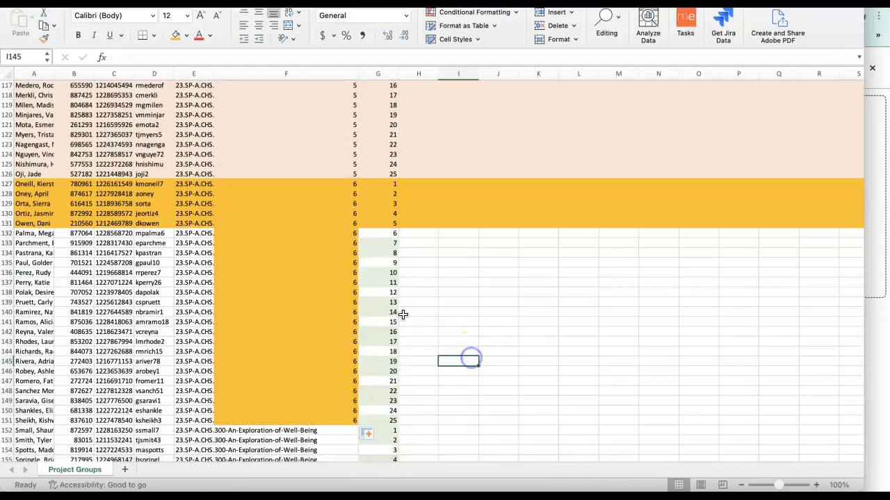
Shade the remaining group 6 rows, 132 to 151, with the same standard orange fill.
{"action": "left_click", "coordinate": [6, 233]}
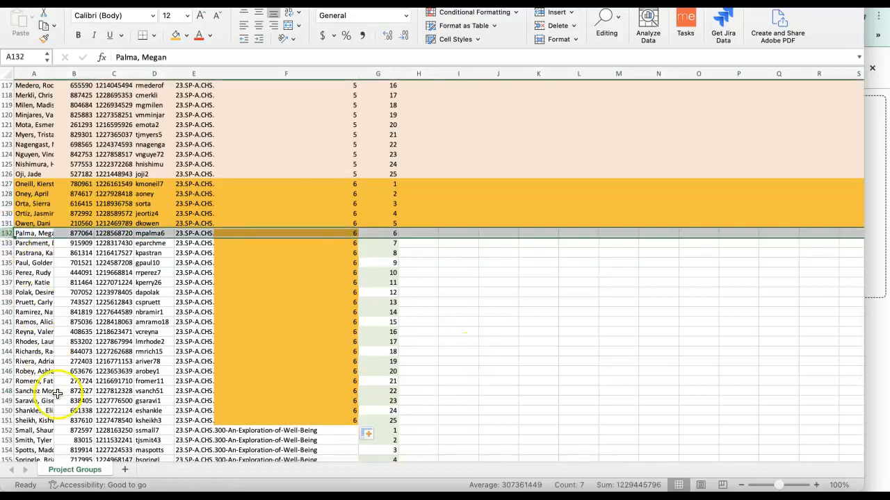
{"action": "left_click", "coordinate": [6, 420], "text": "shift"}
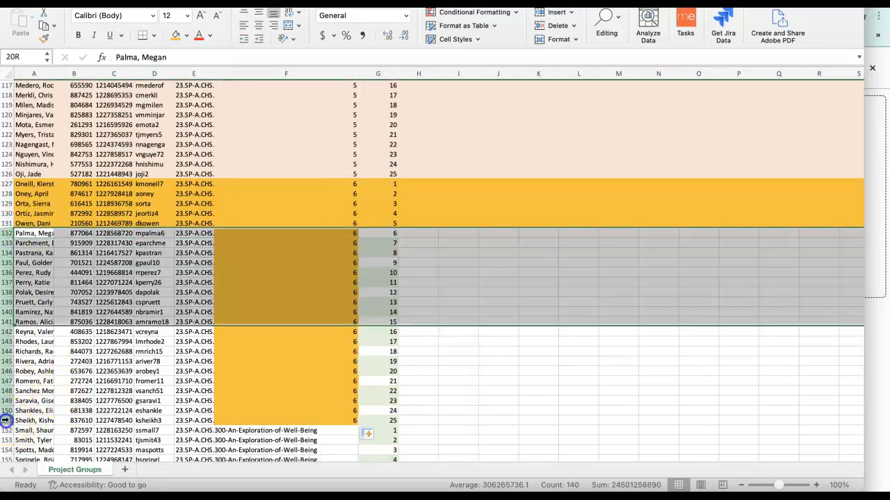
{"action": "left_click", "coordinate": [173, 34]}
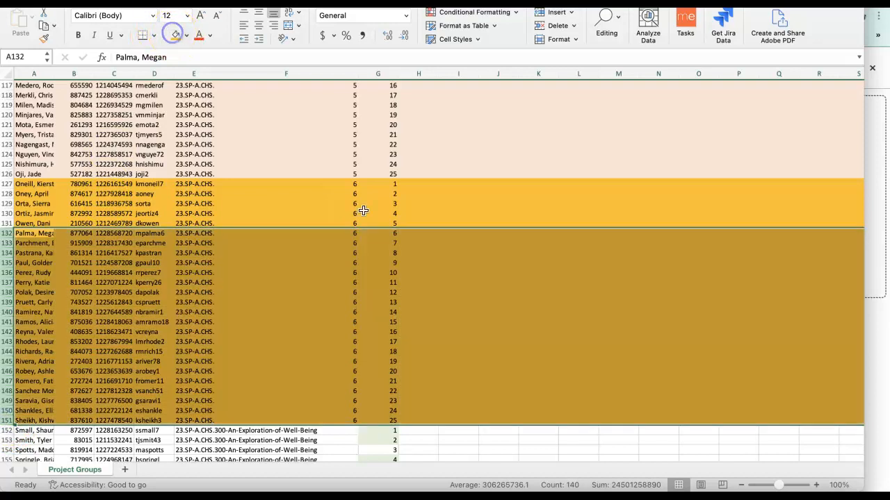
{"action": "left_click", "coordinate": [462, 447]}
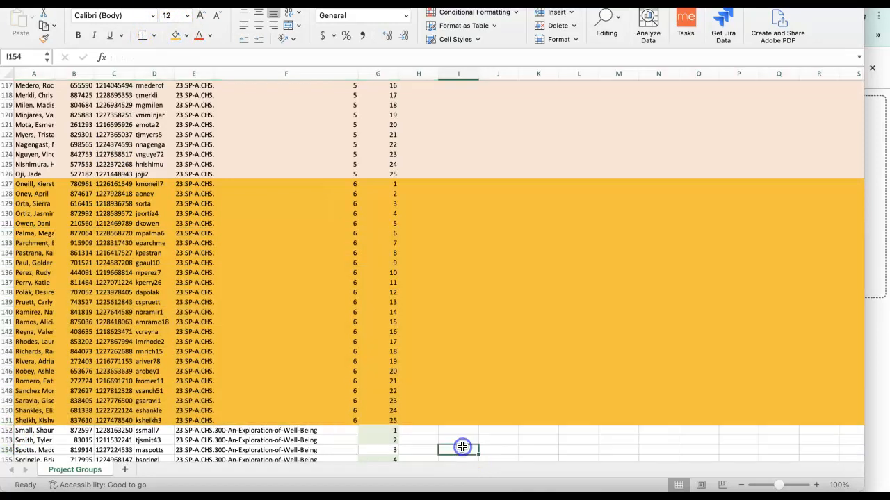
Enter 7 as the group_name in cell F152, the first row below group 6.
{"action": "scroll", "coordinate": [462, 447], "scroll_direction": "down", "scroll_amount": 5}
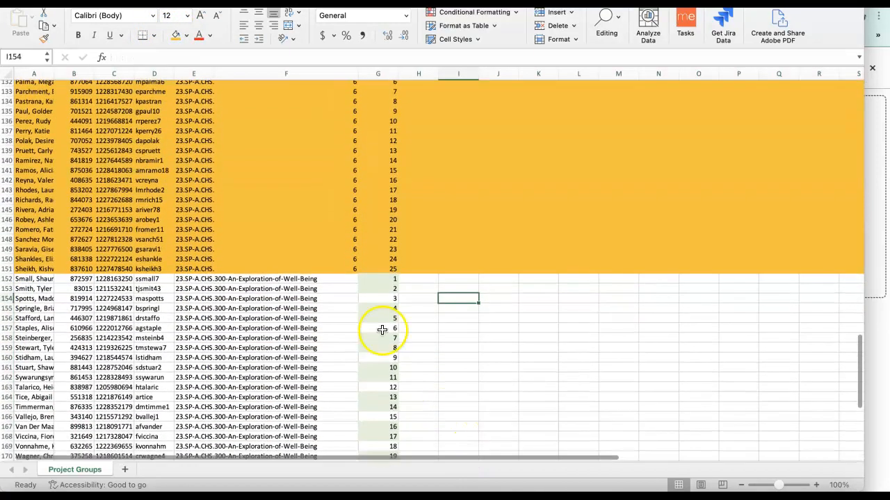
{"action": "left_click", "coordinate": [342, 281]}
{"action": "type", "text": "7"}
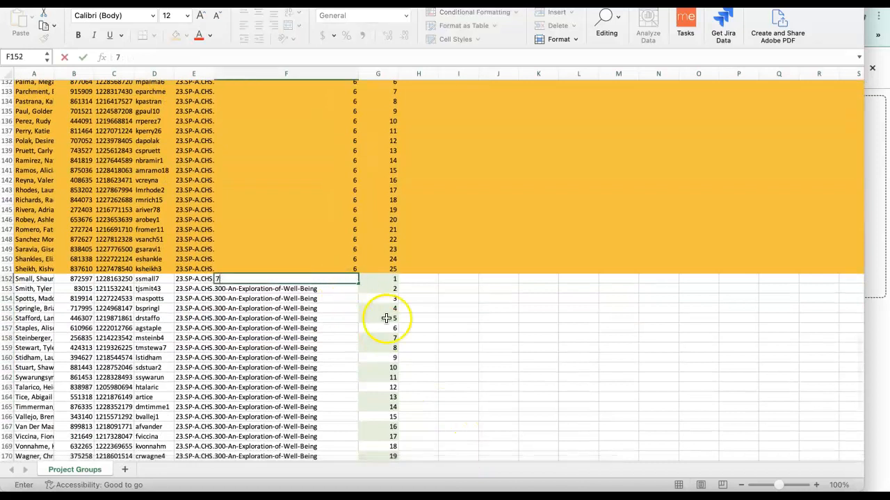
{"action": "left_click", "coordinate": [445, 337]}
Shade rows 152 to 176 with a light blue theme fill color.
{"action": "left_click", "coordinate": [30, 278]}
{"action": "left_click", "coordinate": [5, 279]}
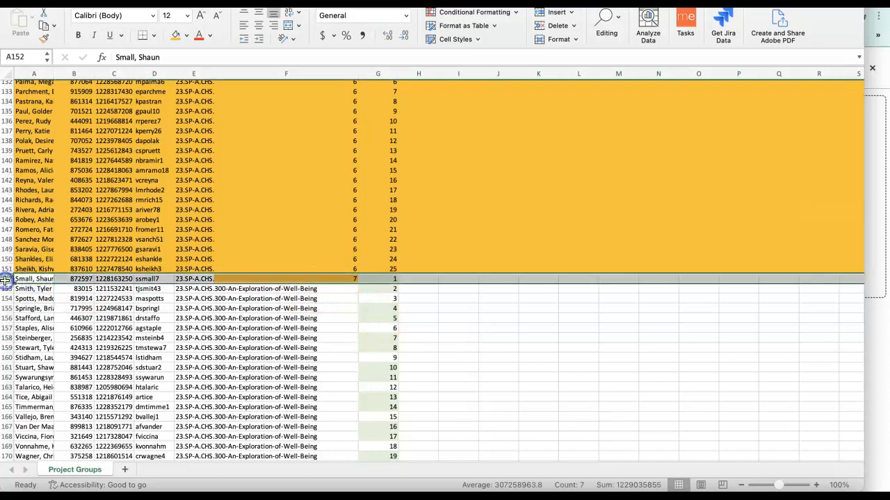
{"action": "scroll", "coordinate": [60, 369], "scroll_direction": "down", "scroll_amount": 7}
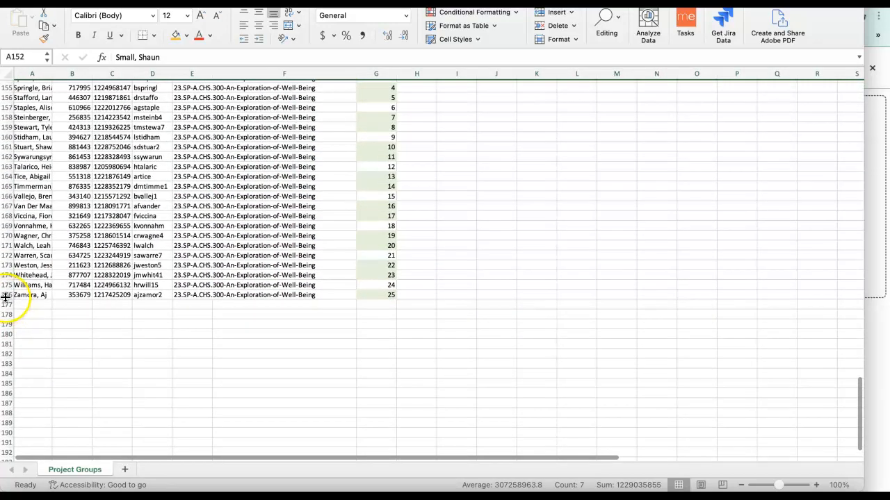
{"action": "left_click", "coordinate": [6, 295], "text": "shift"}
{"action": "scroll", "coordinate": [256, 290], "scroll_direction": "up", "scroll_amount": 8}
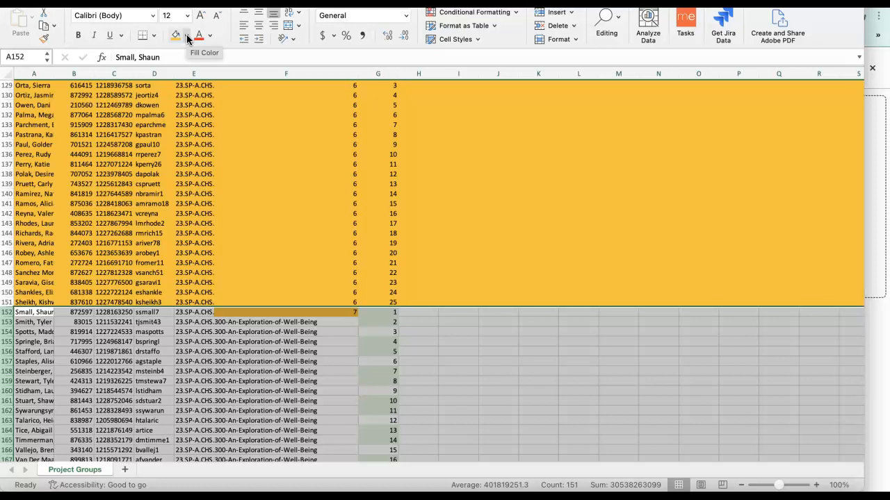
{"action": "left_click", "coordinate": [186, 35]}
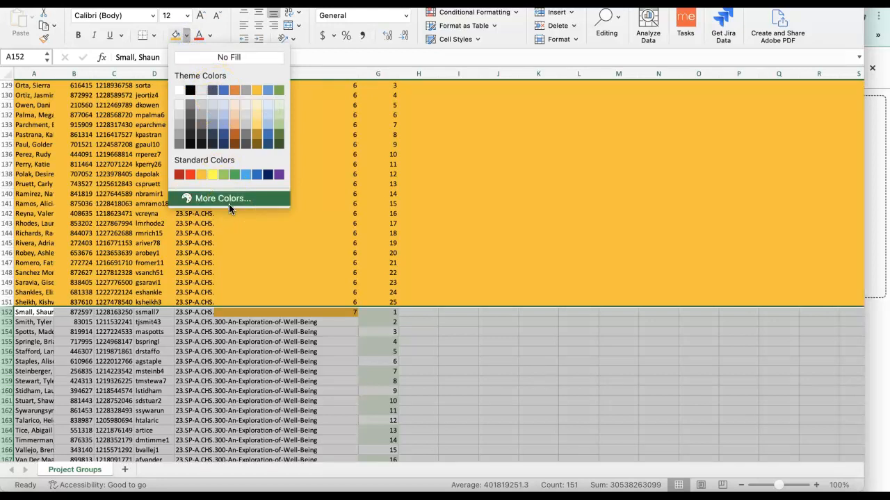
{"action": "left_click", "coordinate": [203, 178]}
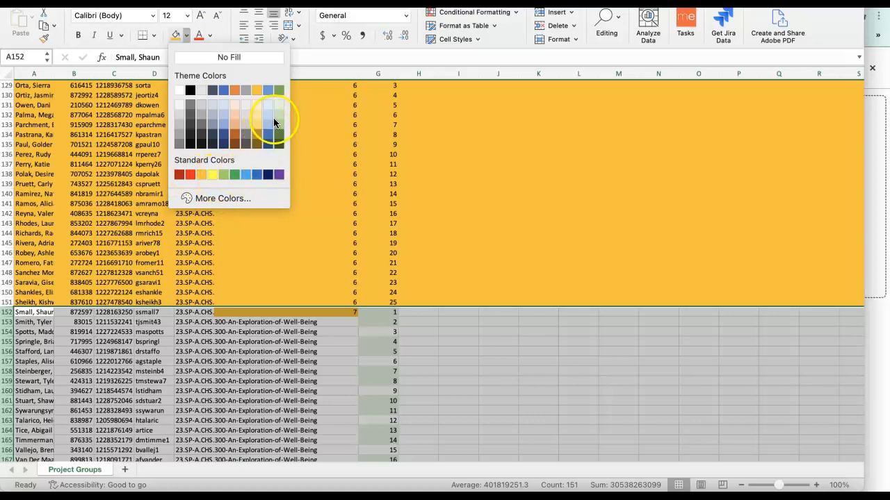
{"action": "left_click", "coordinate": [222, 114]}
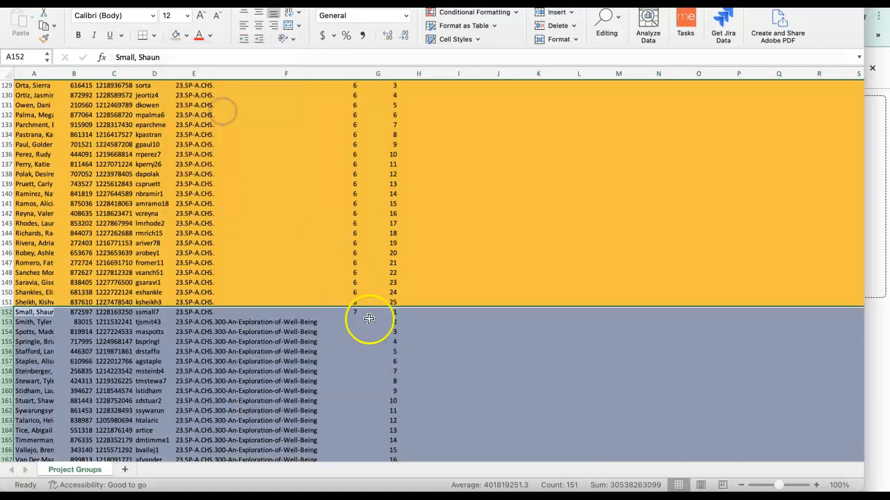
{"action": "left_click", "coordinate": [470, 267]}
Enter 7 as the group_name in cells F153 and F154.
{"action": "left_click", "coordinate": [359, 314]}
{"action": "left_click", "coordinate": [333, 314]}
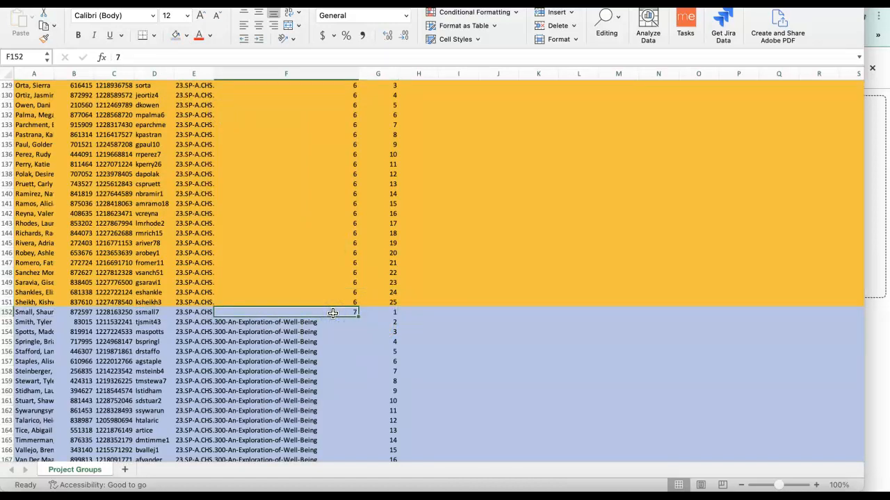
{"action": "left_click", "coordinate": [334, 328]}
{"action": "left_click", "coordinate": [334, 320]}
{"action": "type", "text": "7"}
{"action": "left_click", "coordinate": [347, 332]}
{"action": "type", "text": "8"}
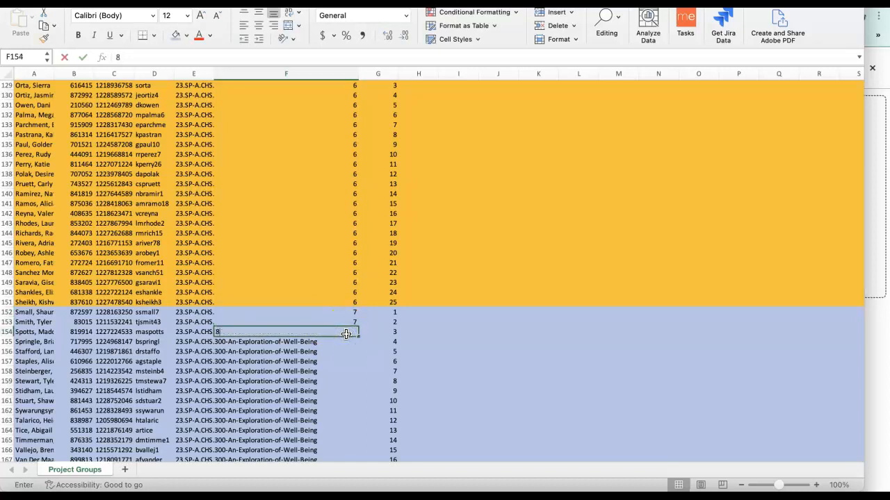
{"action": "left_click", "coordinate": [345, 334]}
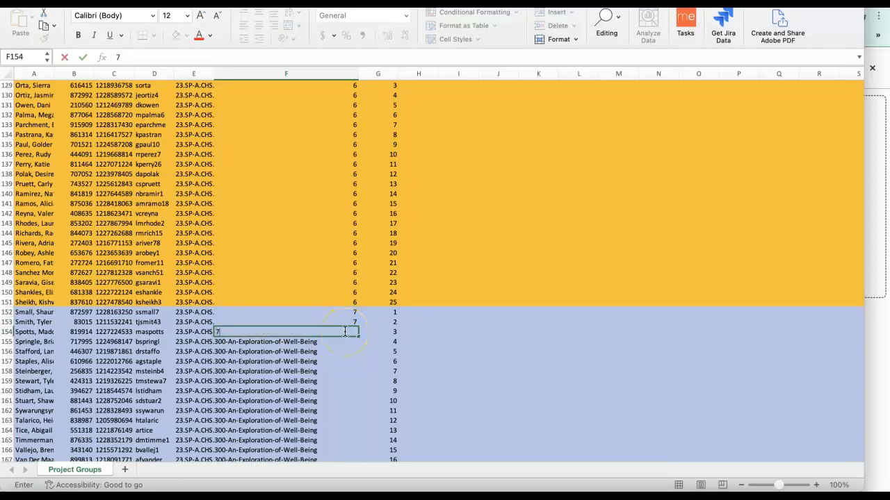
{"action": "left_click", "coordinate": [340, 341]}
Fill the group_name 7 down from F152 to F176, the last student row.
{"action": "left_click", "coordinate": [352, 313]}
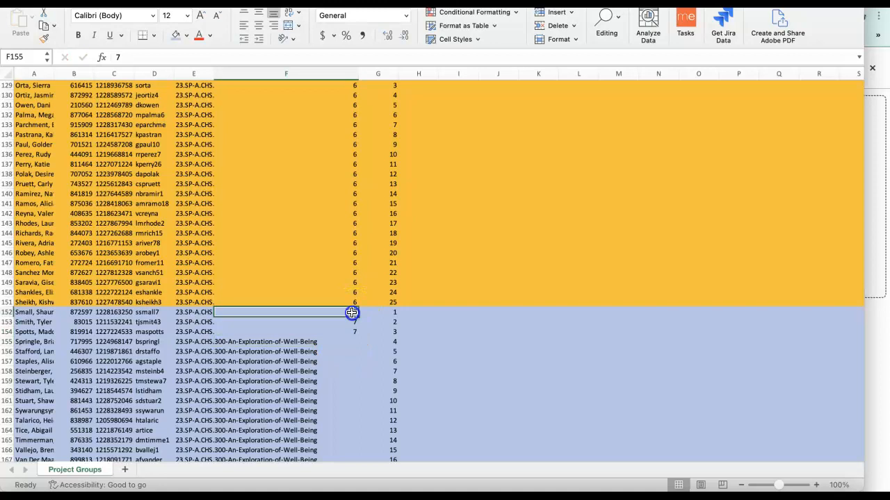
{"action": "left_click_drag", "start_coordinate": [352, 314], "coordinate": [348, 330]}
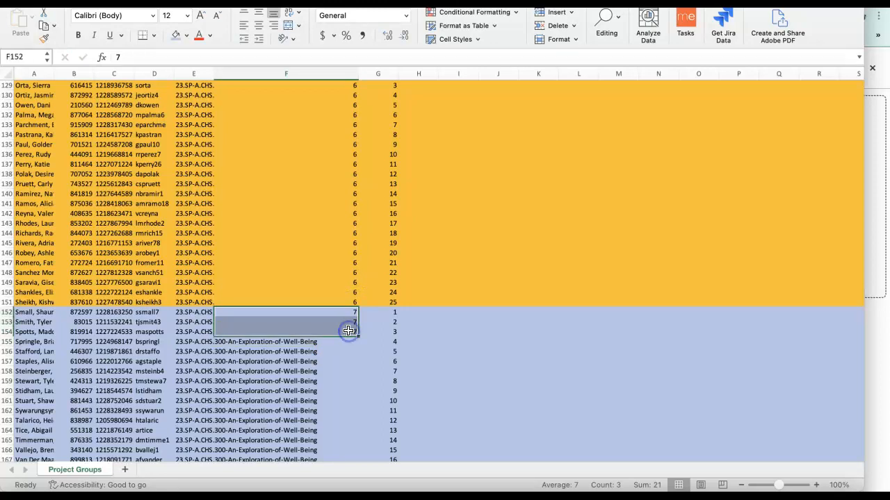
{"action": "scroll", "coordinate": [348, 330], "scroll_direction": "down", "scroll_amount": 3}
{"action": "left_click_drag", "start_coordinate": [359, 293], "coordinate": [343, 444]}
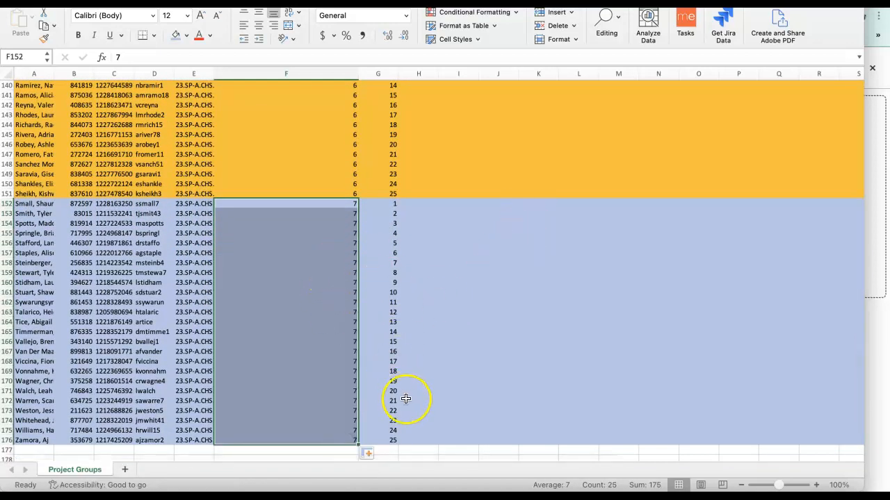
Delete the helper counting column G and check down the roster that its numbers are gone.
{"action": "scroll", "coordinate": [400, 414], "scroll_direction": "up", "scroll_amount": 1}
{"action": "scroll", "coordinate": [404, 422], "scroll_direction": "up", "scroll_amount": 14}
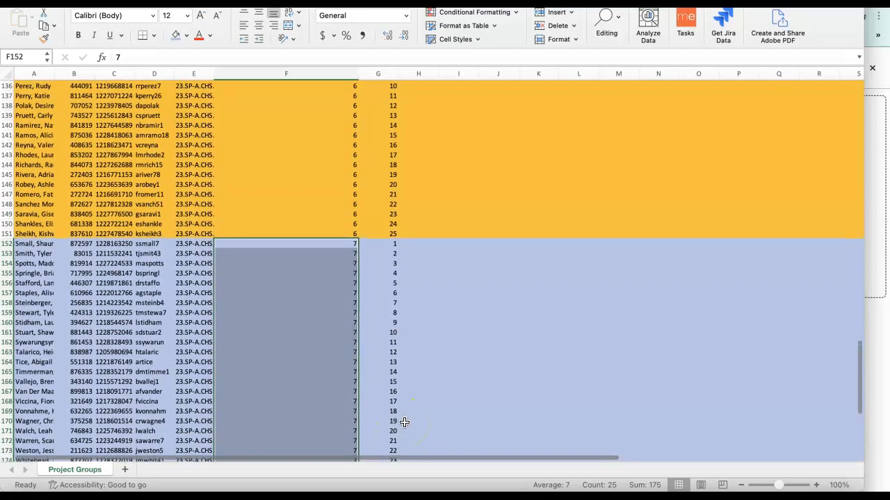
{"action": "scroll", "coordinate": [403, 422], "scroll_direction": "up", "scroll_amount": 20}
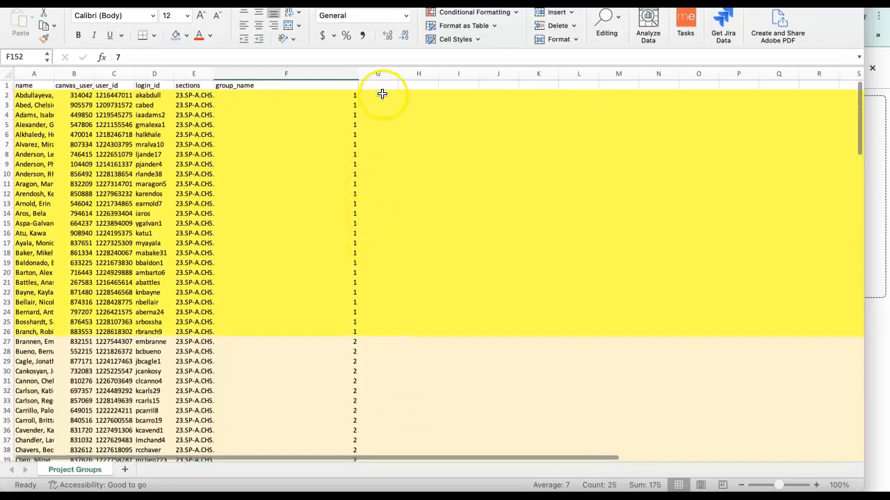
{"action": "left_click", "coordinate": [378, 73]}
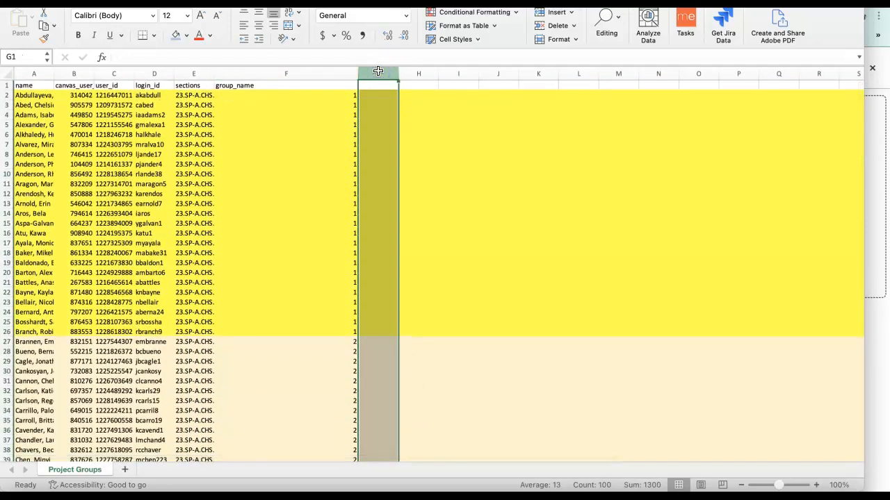
{"action": "right_click", "coordinate": [378, 72]}
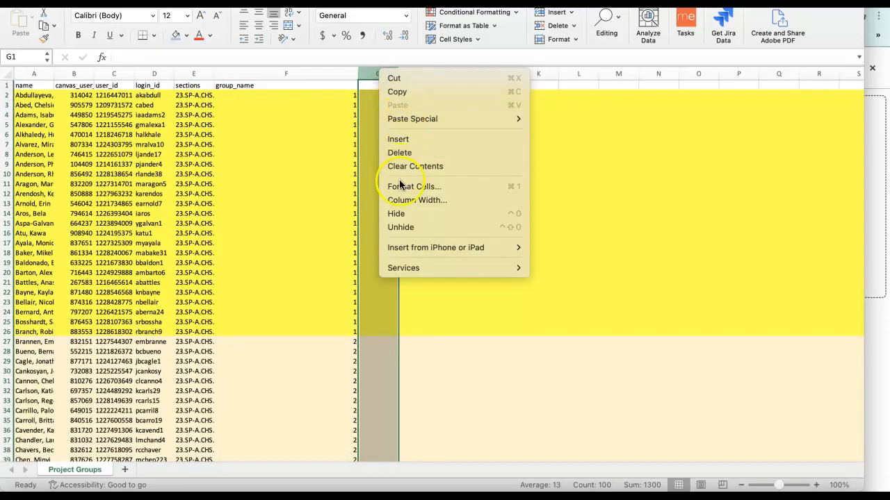
{"action": "left_click", "coordinate": [405, 152]}
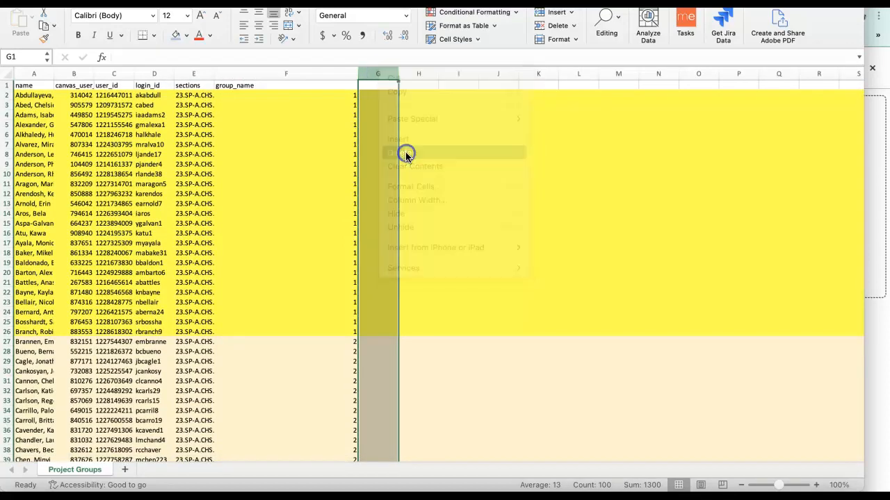
{"action": "scroll", "coordinate": [463, 191], "scroll_direction": "down", "scroll_amount": 10}
{"action": "scroll", "coordinate": [463, 191], "scroll_direction": "down", "scroll_amount": 20}
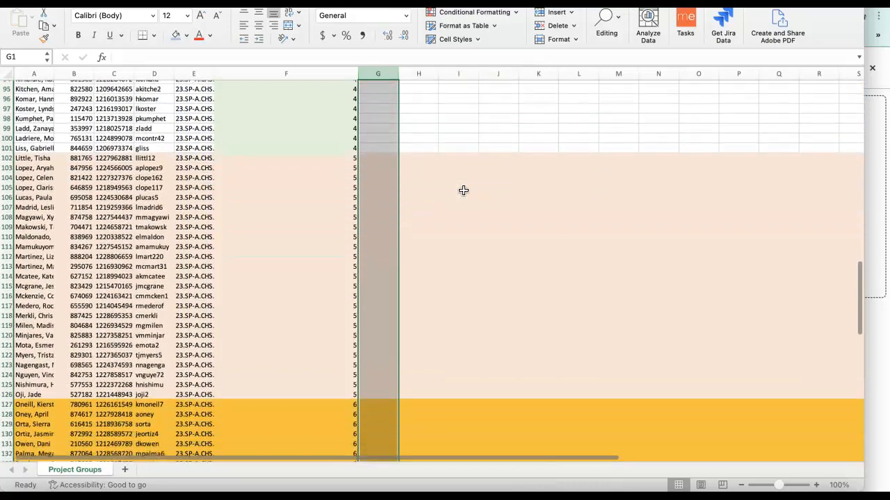
{"action": "scroll", "coordinate": [463, 190], "scroll_direction": "up", "scroll_amount": 20}
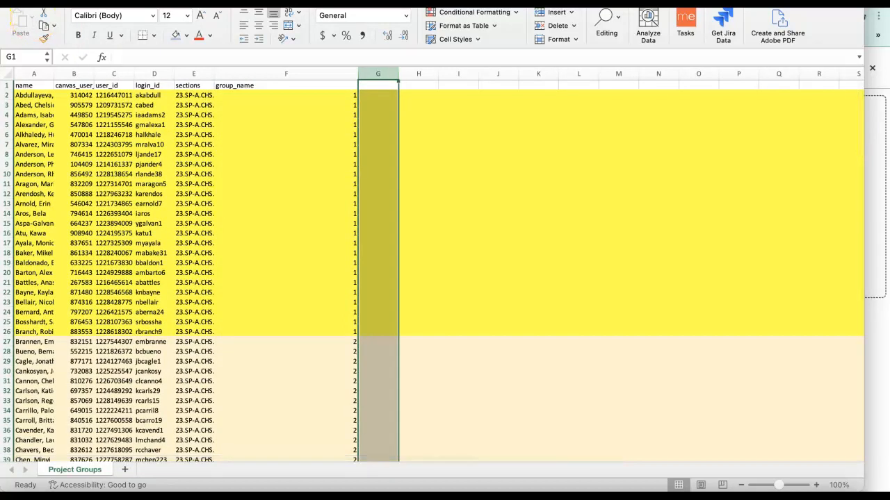
Save the workbook to the Desktop as 300-Groups in Excel Workbook (.xlsx) format, replacing the existing file.
{"action": "left_click_drag", "start_coordinate": [288, 1], "coordinate": [306, 21]}
{"action": "left_click", "coordinate": [31, 4]}
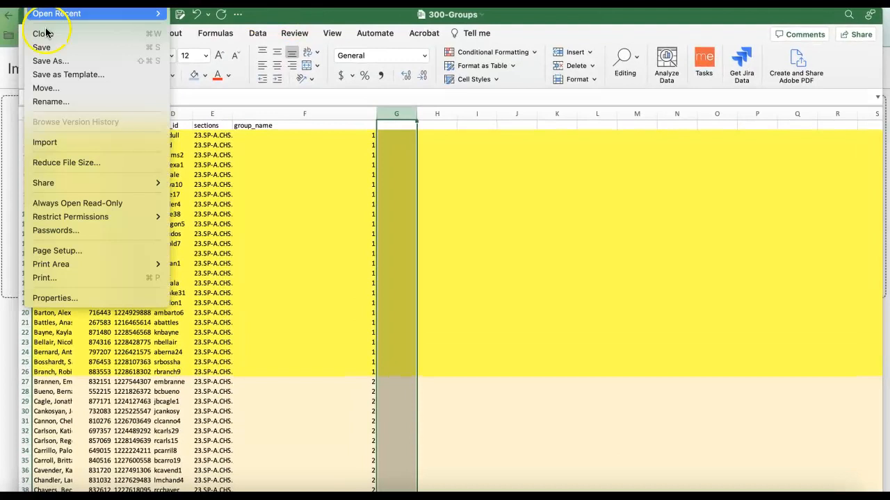
{"action": "left_click", "coordinate": [47, 61]}
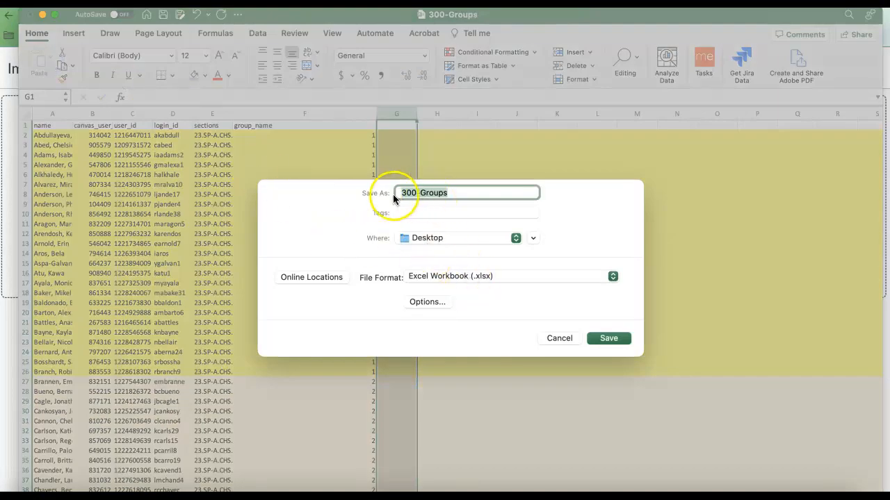
{"action": "left_click", "coordinate": [611, 338]}
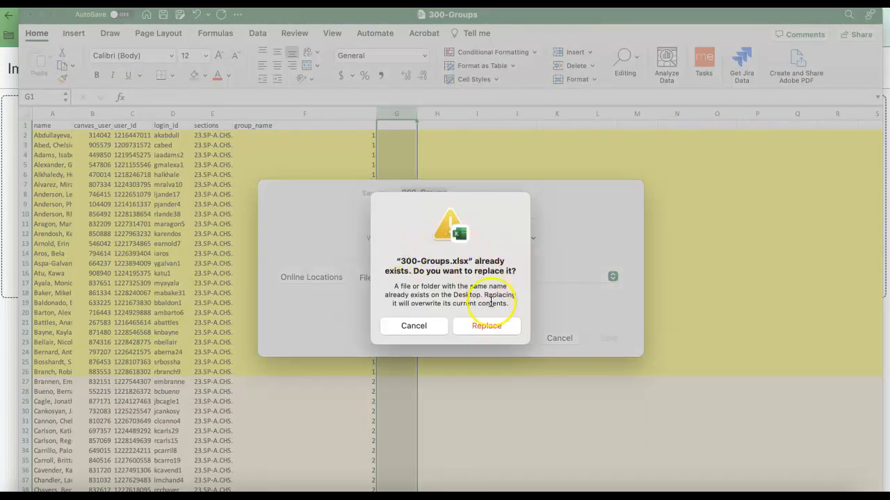
{"action": "left_click", "coordinate": [485, 326]}
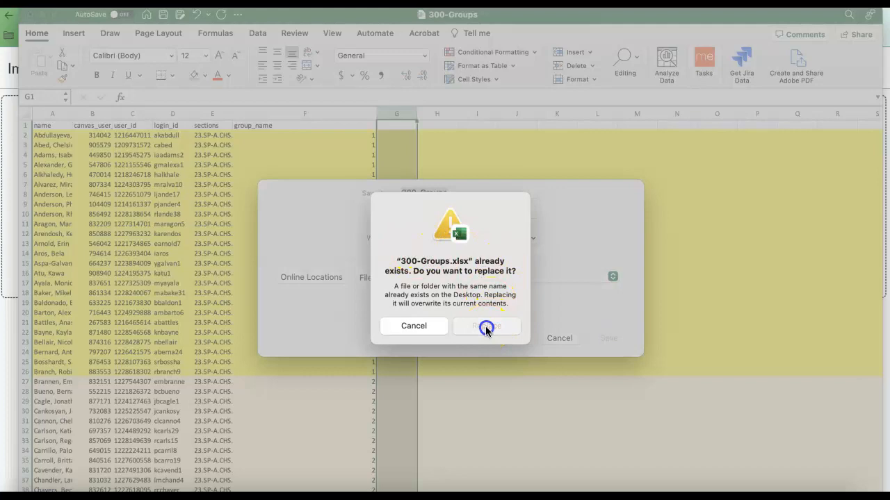
Switch to the Canvas Import Groups page in Chrome and try to upload 300-Groups.xlsx from the Desktop folder in Finder.
{"action": "scroll", "coordinate": [335, 401], "scroll_direction": "down", "scroll_amount": 20}
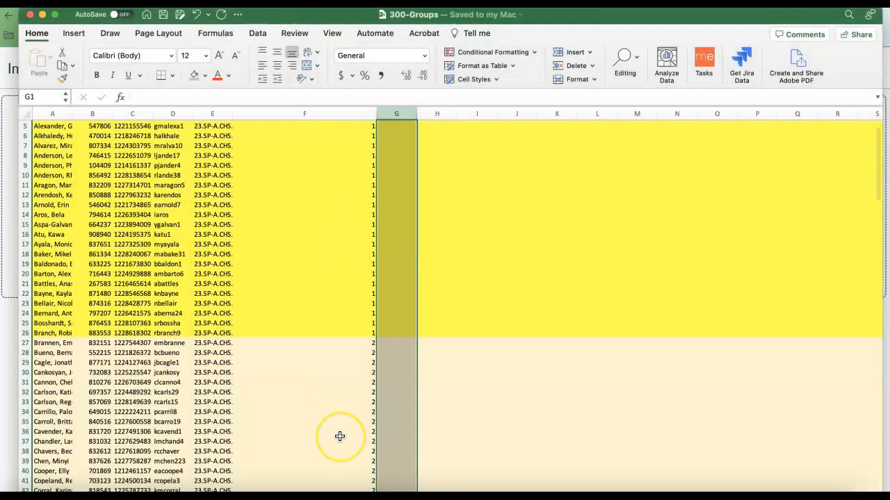
{"action": "scroll", "coordinate": [339, 435], "scroll_direction": "down", "scroll_amount": 12}
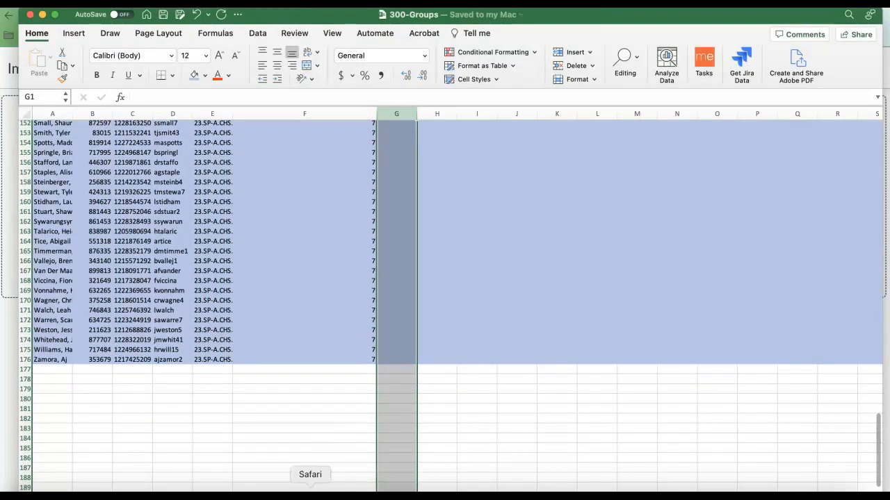
{"action": "left_click", "coordinate": [188, 490]}
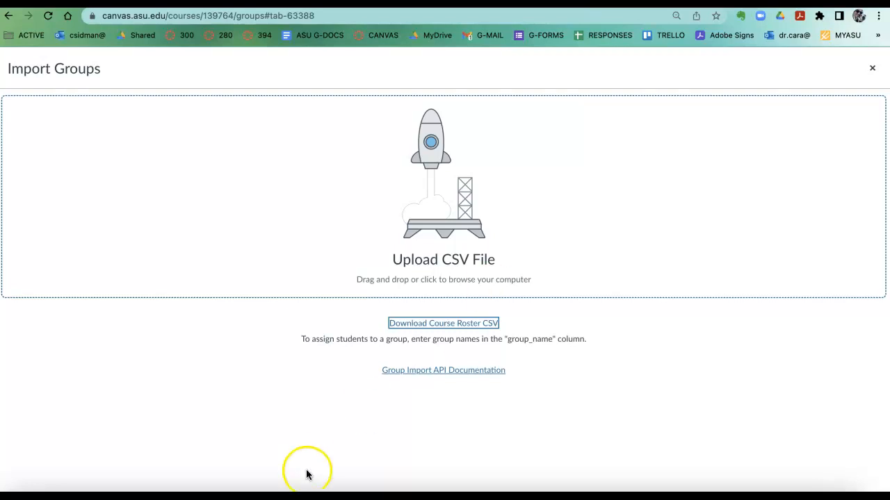
{"action": "left_click", "coordinate": [23, 490]}
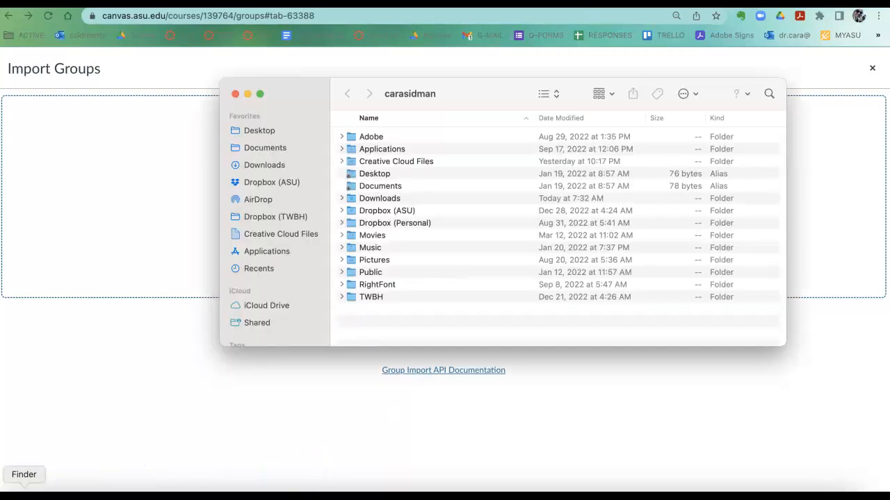
{"action": "left_click", "coordinate": [259, 131]}
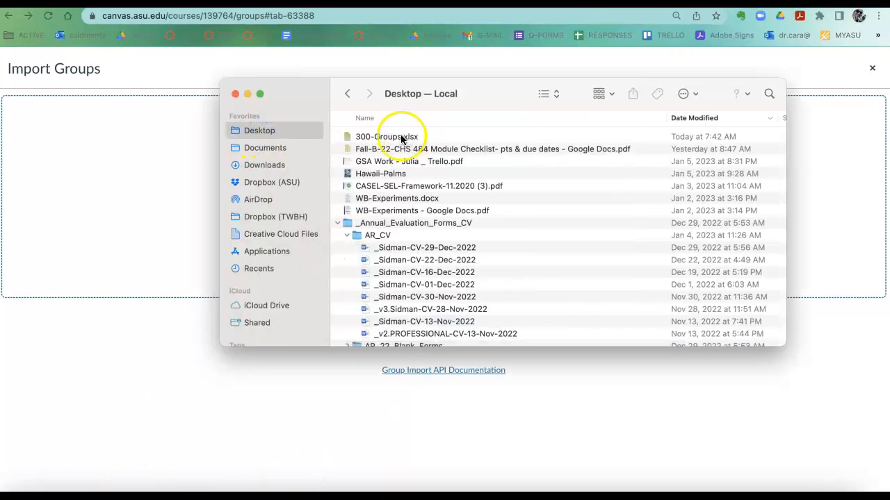
{"action": "left_click_drag", "start_coordinate": [397, 137], "coordinate": [189, 247]}
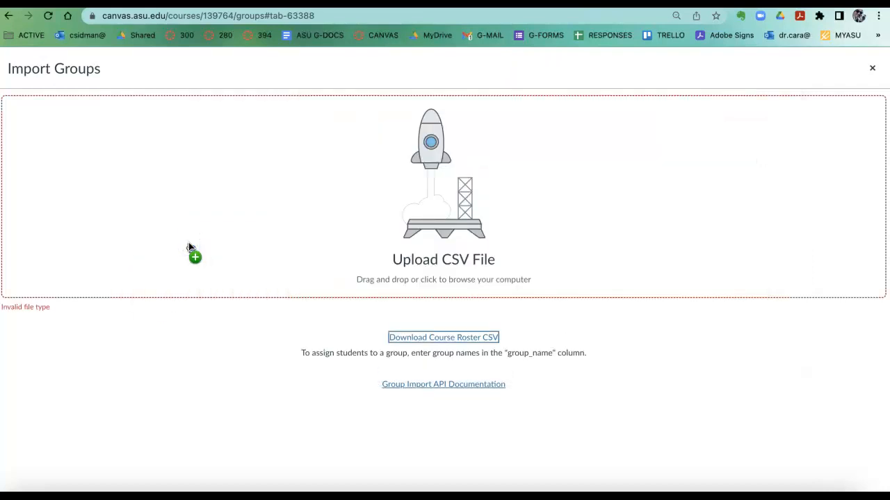
Reopen 300-Groups.xlsx from the Finder Desktop folder in Excel and save it to the Desktop in CSV UTF-8 (Comma delimited) (.csv) format.
{"action": "left_click", "coordinate": [25, 486]}
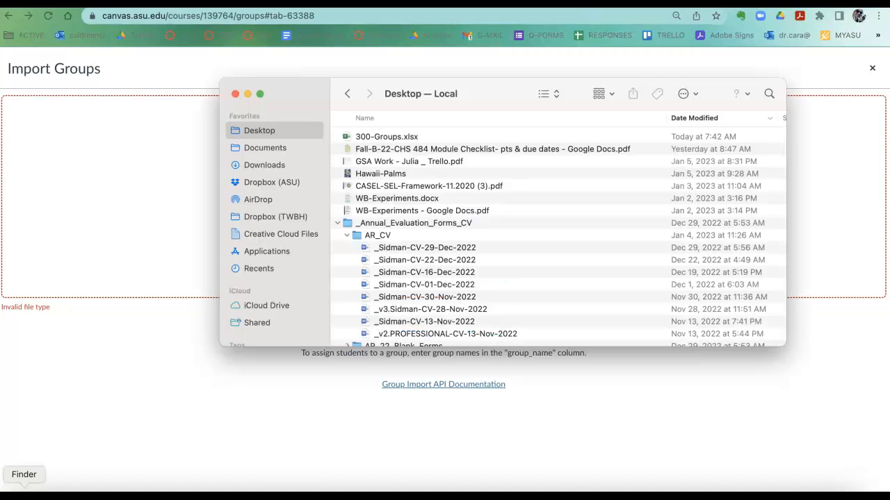
{"action": "left_click", "coordinate": [383, 136]}
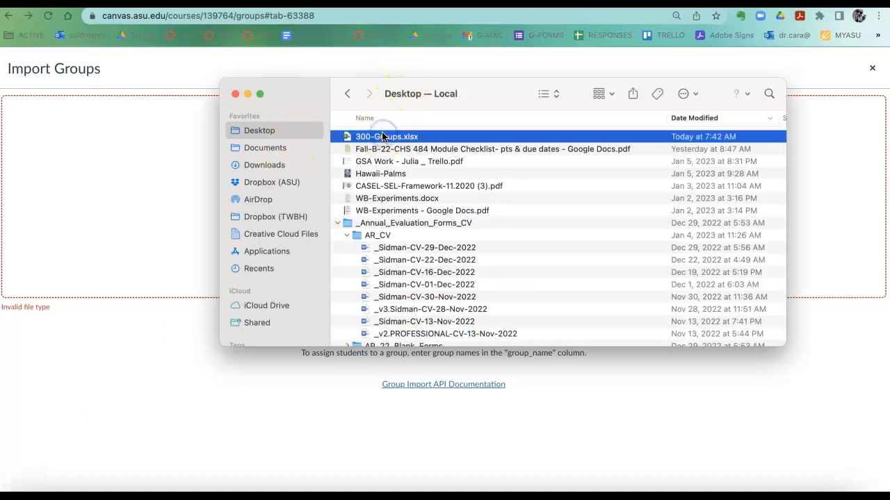
{"action": "double_click", "coordinate": [382, 136]}
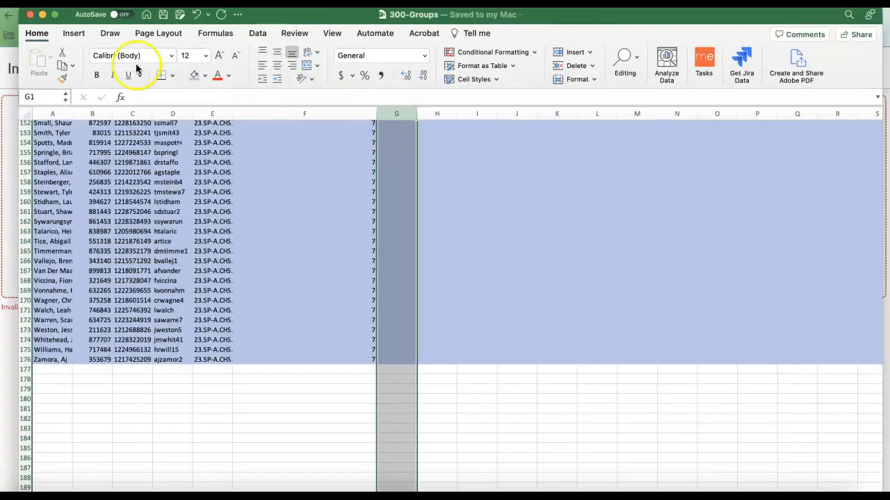
{"action": "left_click", "coordinate": [39, 2]}
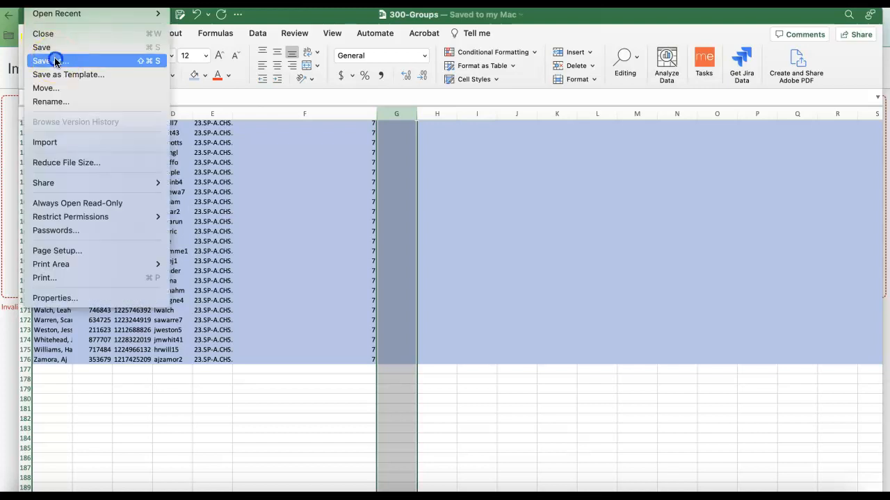
{"action": "left_click", "coordinate": [56, 60]}
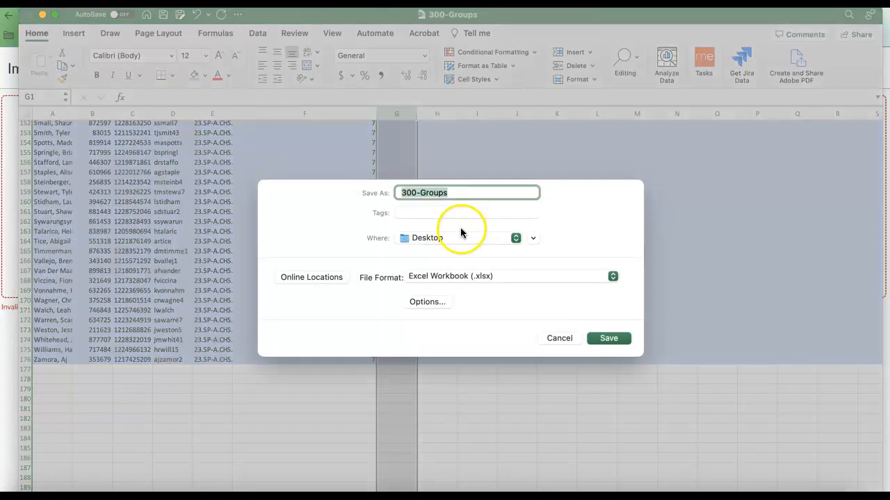
{"action": "left_click", "coordinate": [474, 277]}
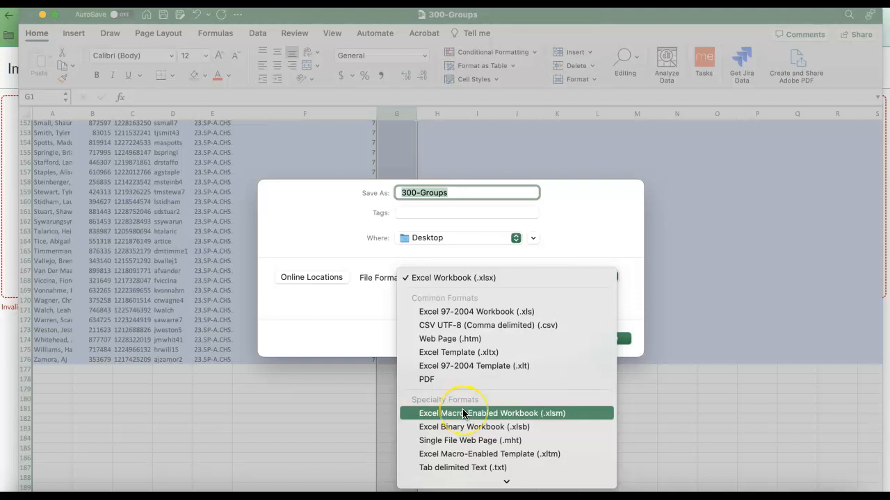
{"action": "left_click", "coordinate": [485, 326]}
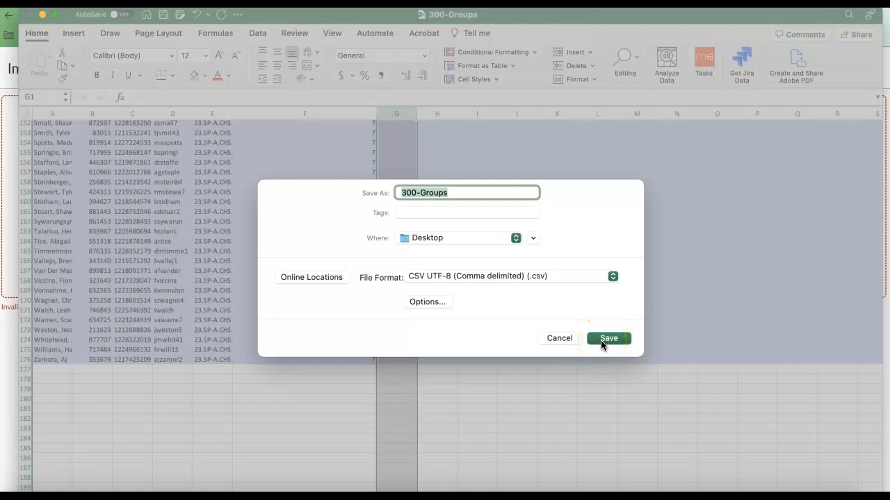
{"action": "left_click", "coordinate": [608, 338]}
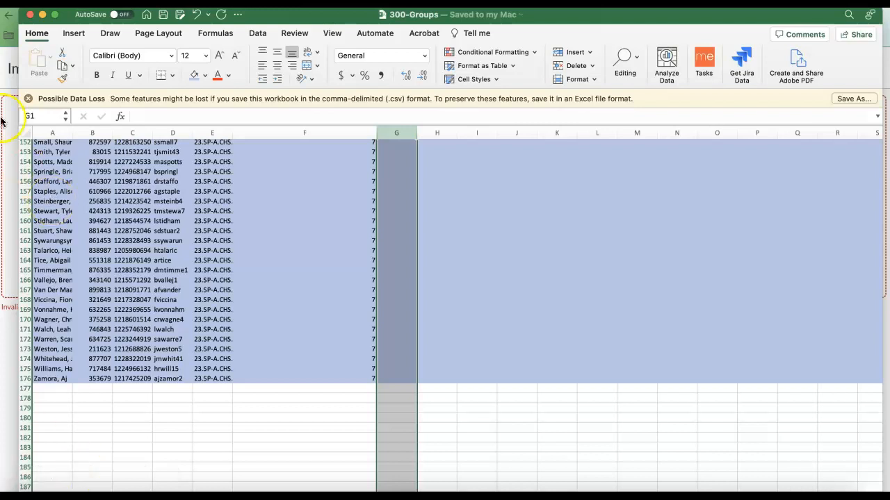
Switch to the Canvas Import Groups page in Chrome, upload 300-Groups.csv from the Finder Desktop folder, and expand group 1 to check its students.
{"action": "left_click", "coordinate": [5, 26]}
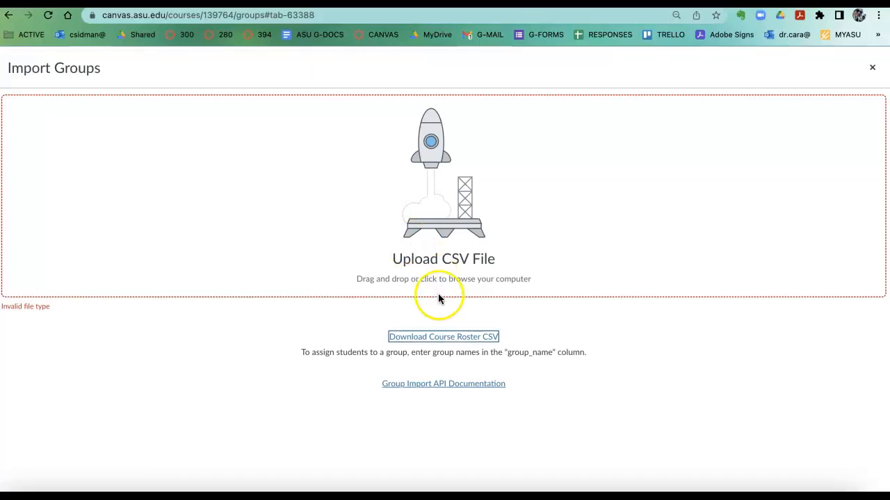
{"action": "left_click", "coordinate": [21, 487]}
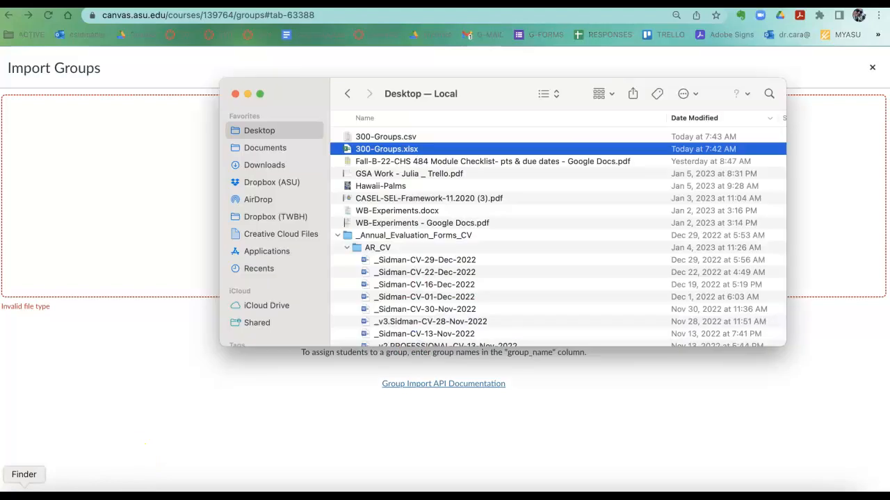
{"action": "left_click_drag", "start_coordinate": [396, 148], "coordinate": [173, 217]}
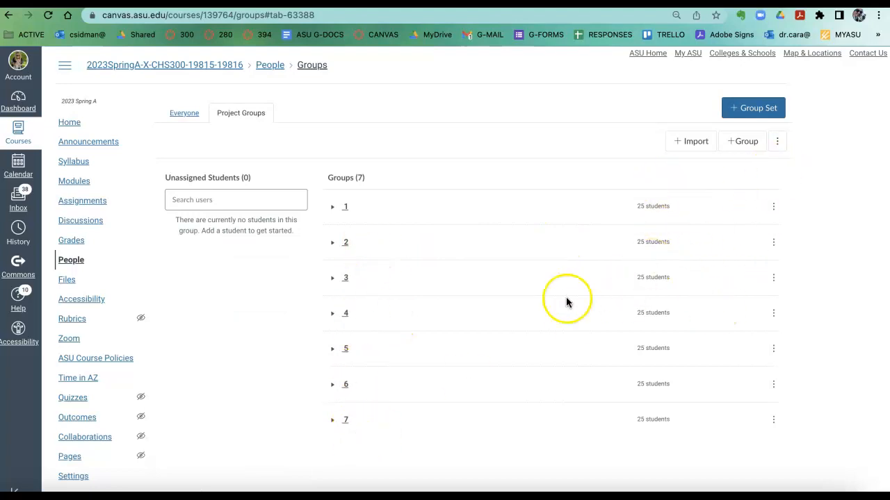
{"action": "left_click", "coordinate": [334, 207]}
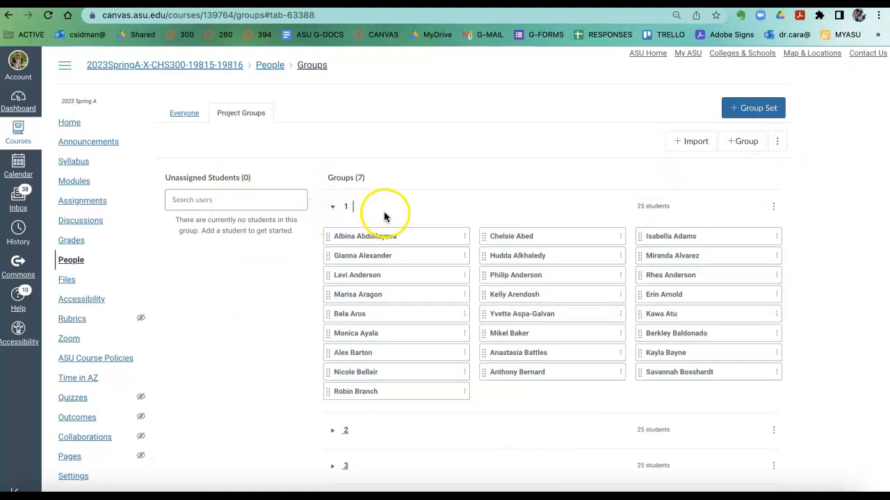